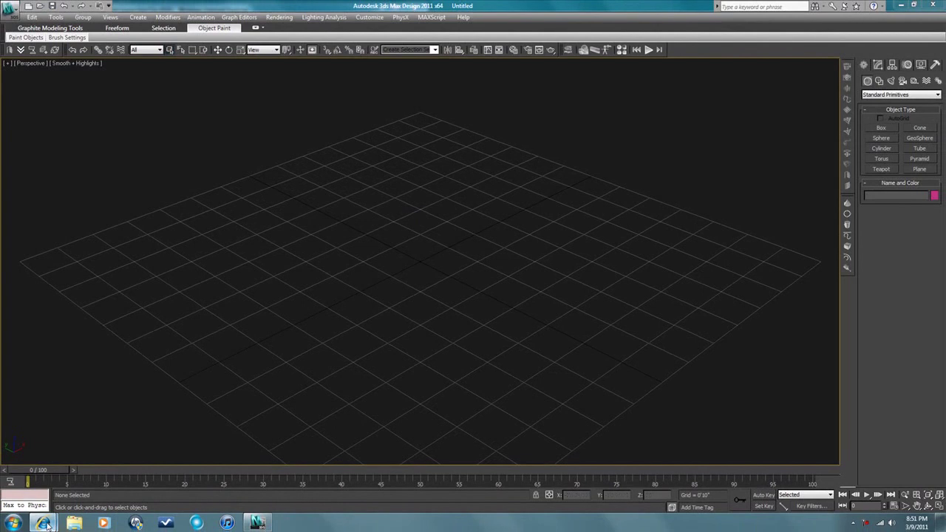
Switch to Internet Explorer and look over the Bantam Armchair product page
mouse_move(54, 519)
left_click(73, 481)
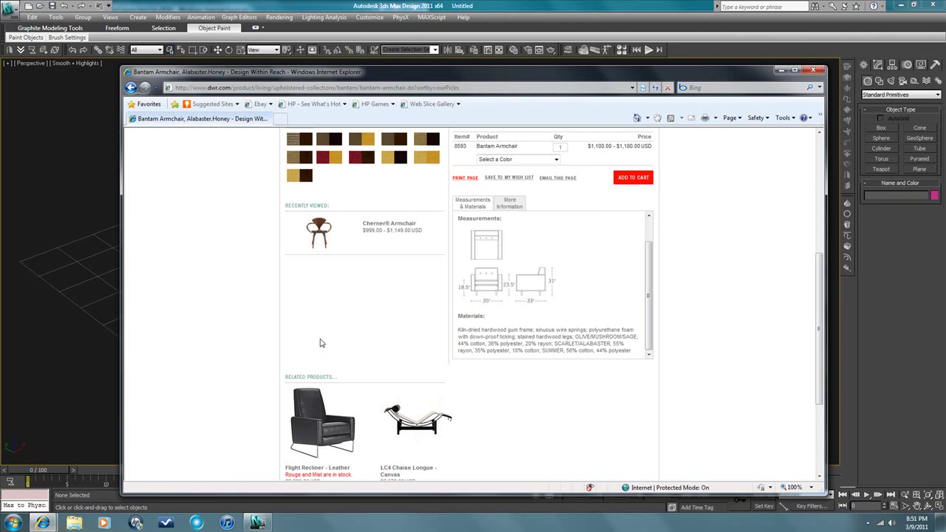
scroll(385, 343, "up", 4)
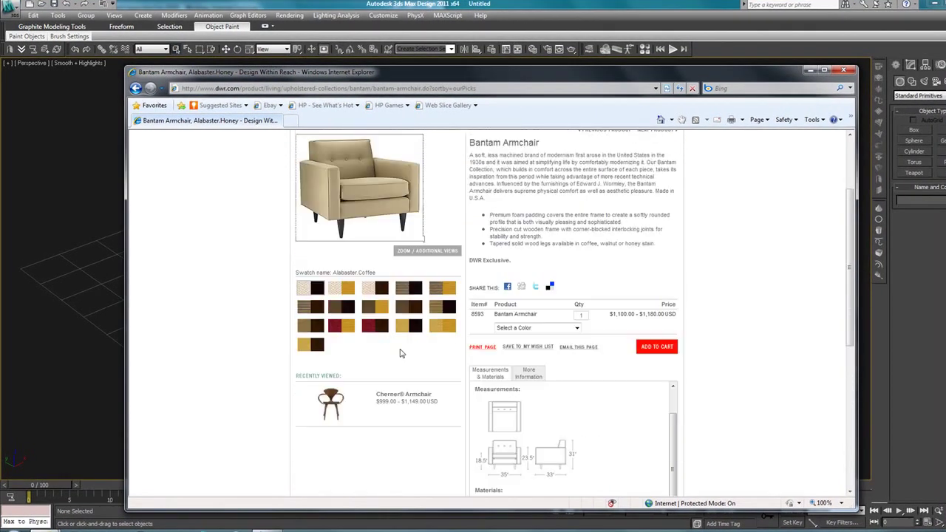
scroll(359, 390, "up", 3)
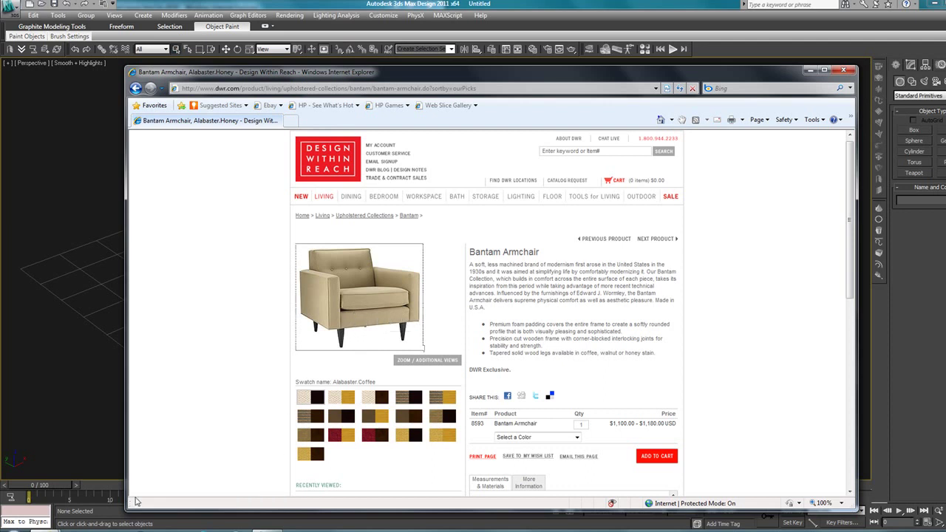
Open the armchair's additional views and look through the front, side and back photos
left_click(355, 306)
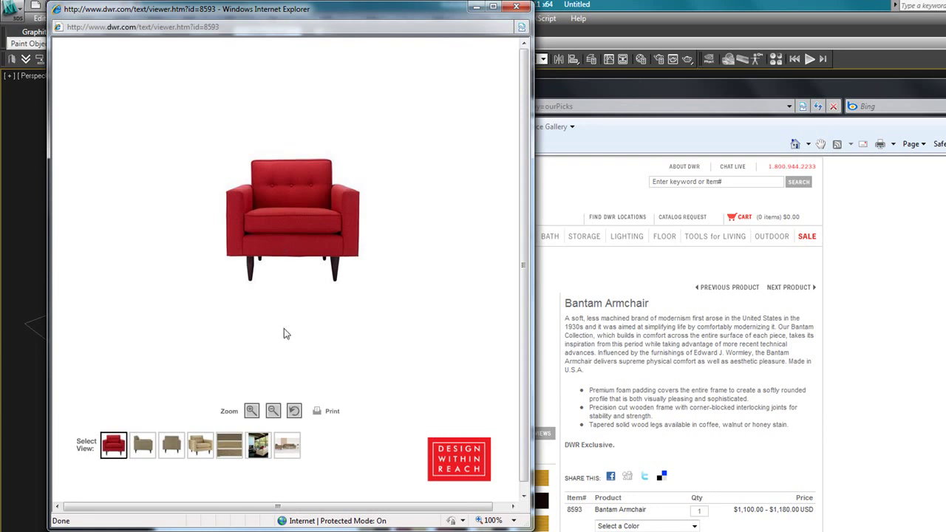
left_click(140, 447)
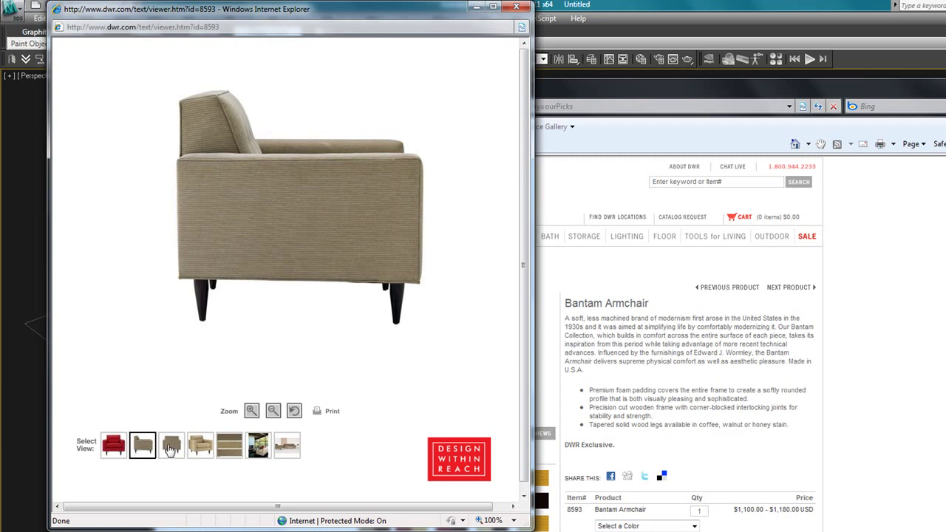
left_click(170, 447)
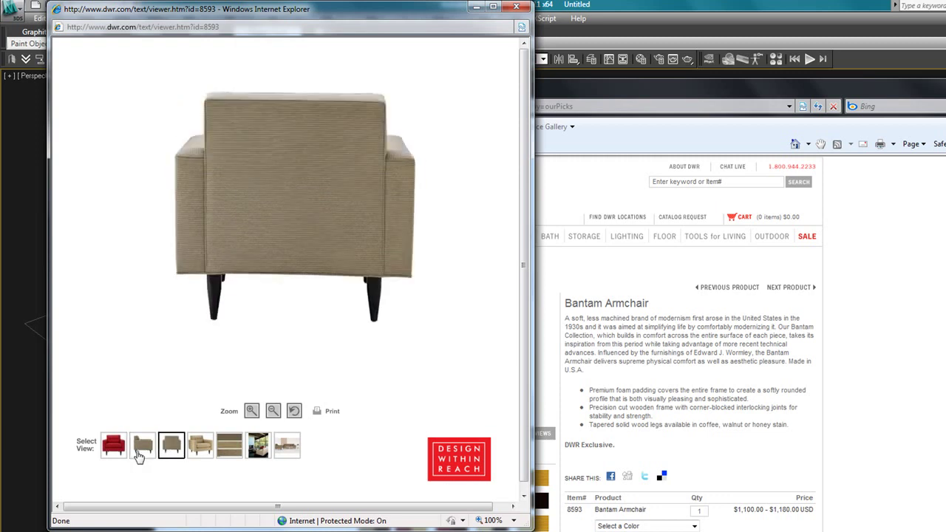
left_click(139, 453)
left_click(117, 453)
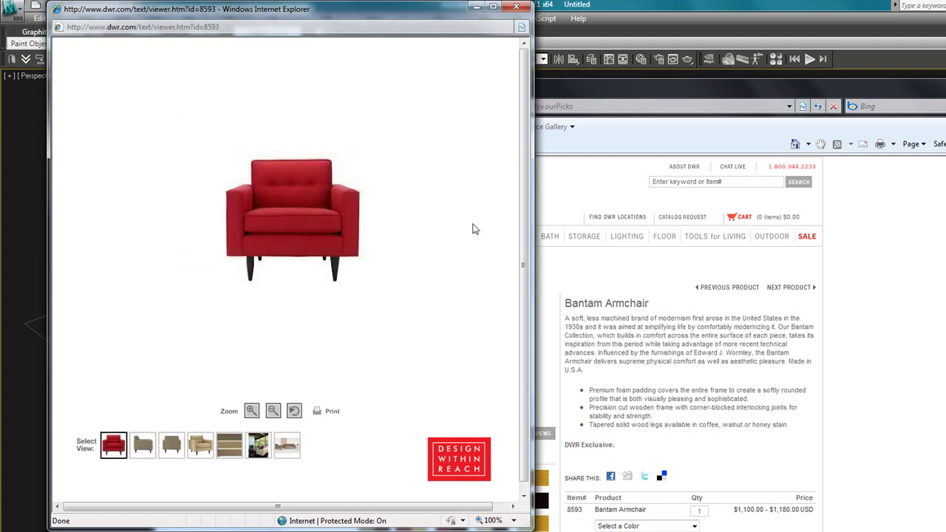
Return to the product page and examine the armchair's measurement drawings for its height, width and depth
left_click(607, 182)
scroll(683, 414, "down", 5)
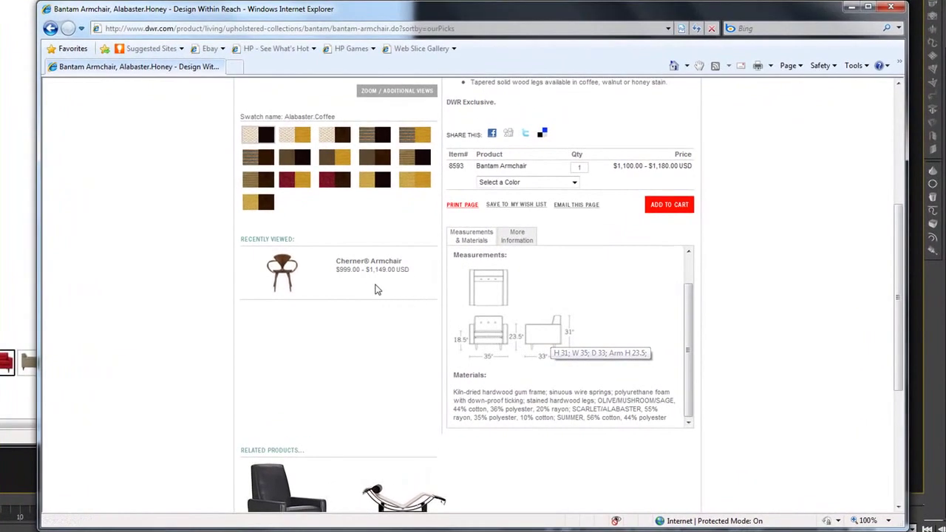
scroll(370, 296, "down", 1)
scroll(359, 308, "up", 5)
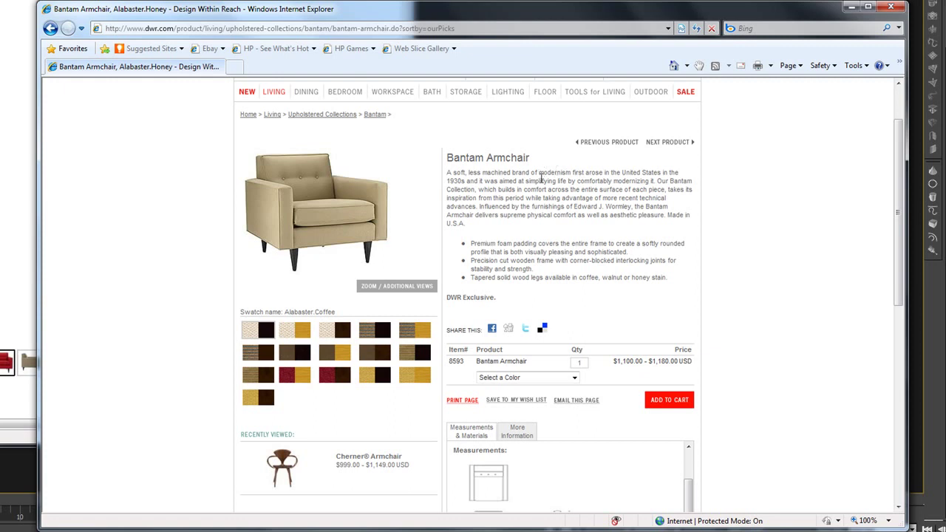
scroll(543, 334, "down", 3)
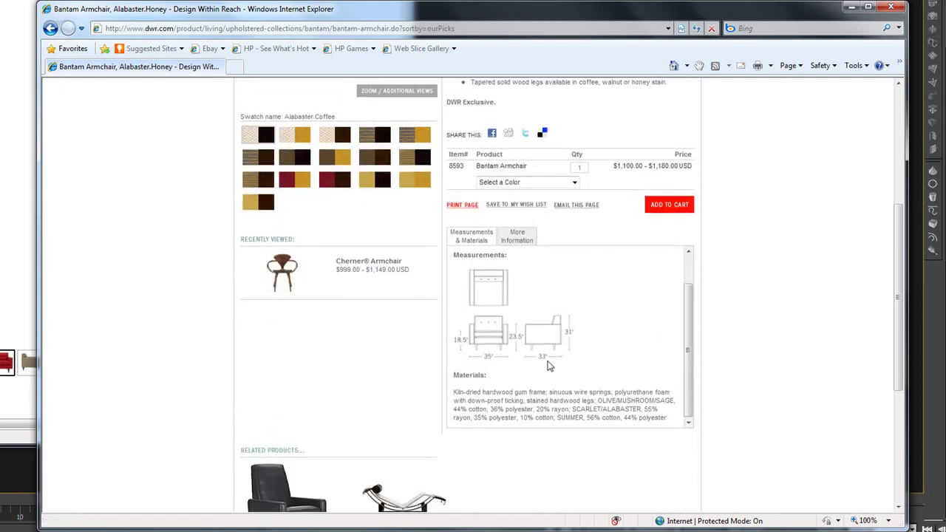
mouse_move(527, 365)
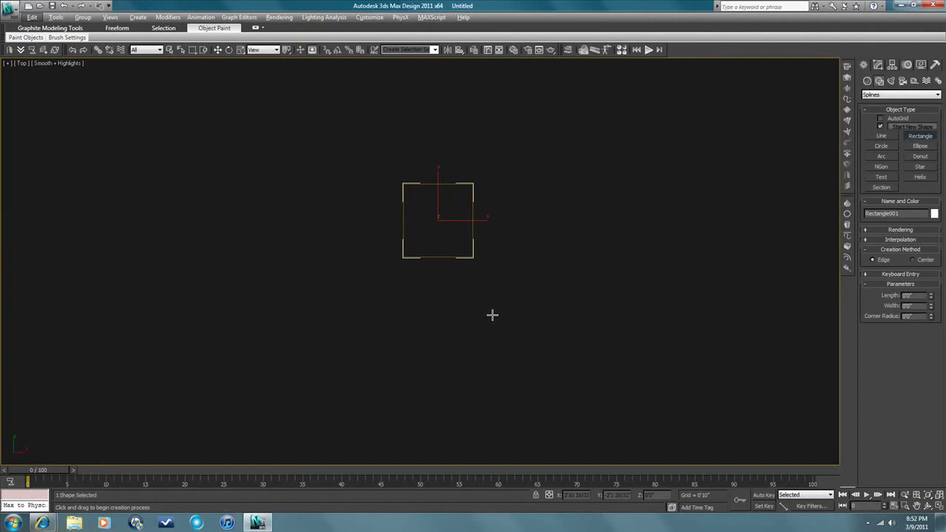
Show the rectangle's parameters in 3ds Max and check the armchair's height in the product page's measurement drawing
middle_click_drag(492, 298, 468, 333)
scroll(448, 302, "up", 4)
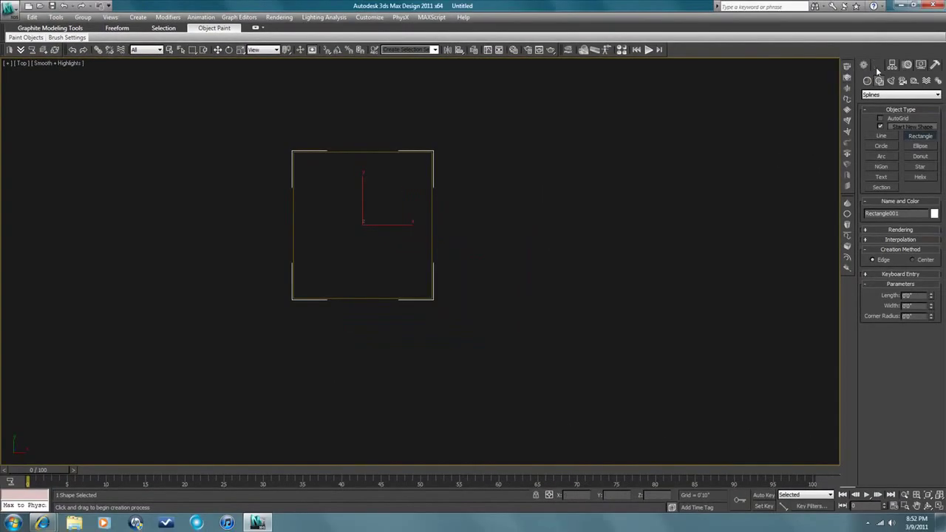
left_click(878, 65)
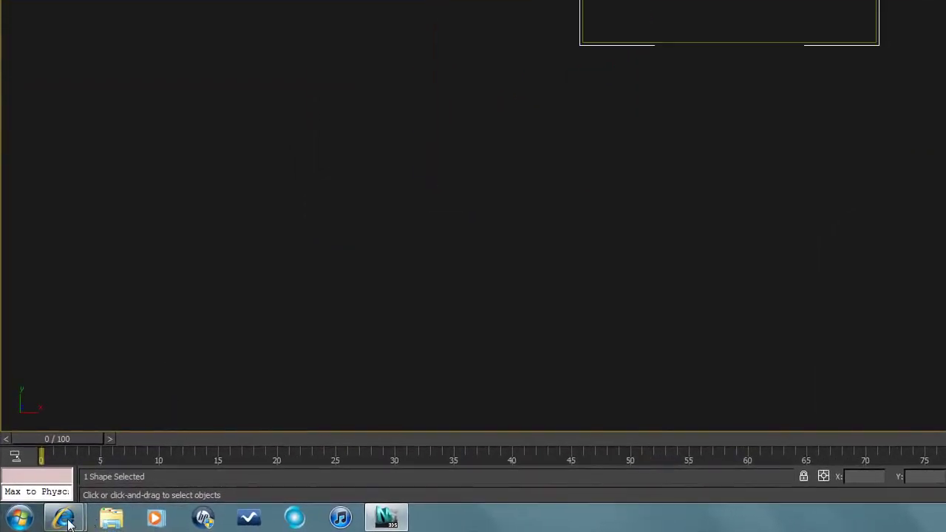
mouse_move(48, 524)
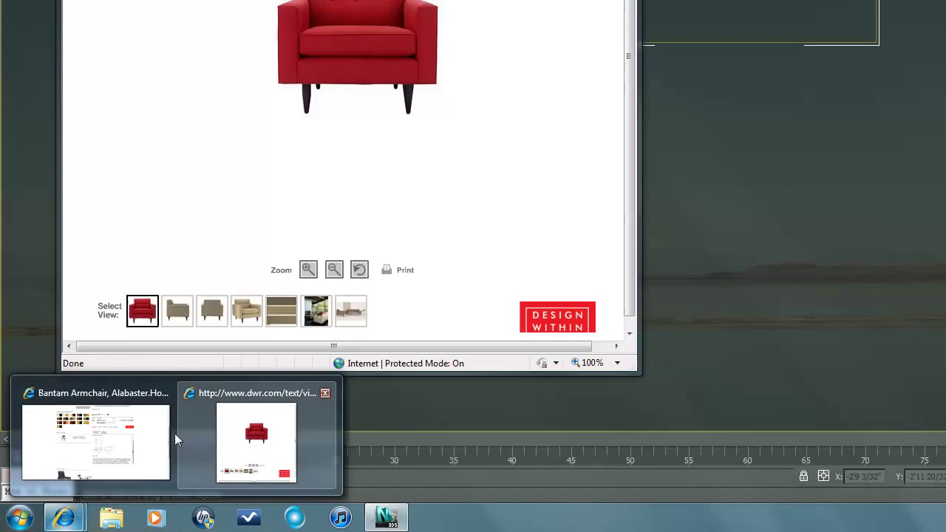
mouse_move(133, 442)
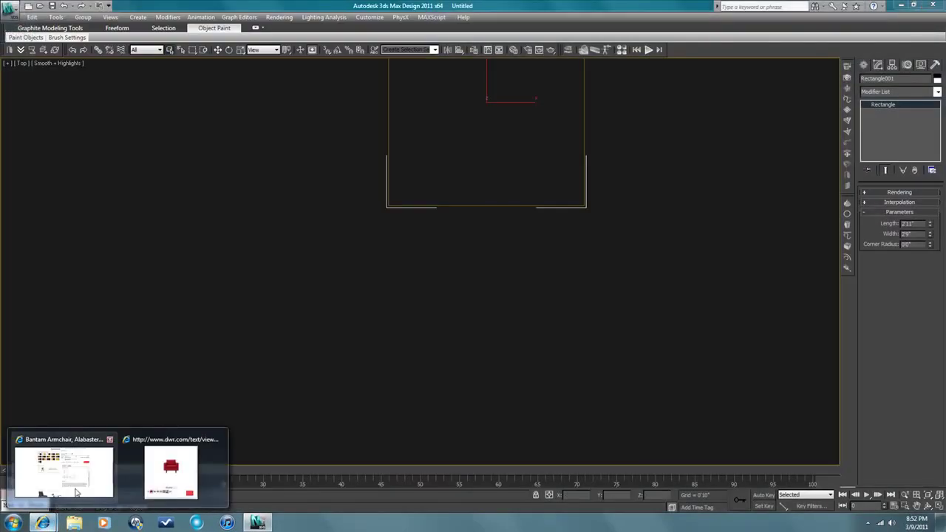
left_click(133, 441)
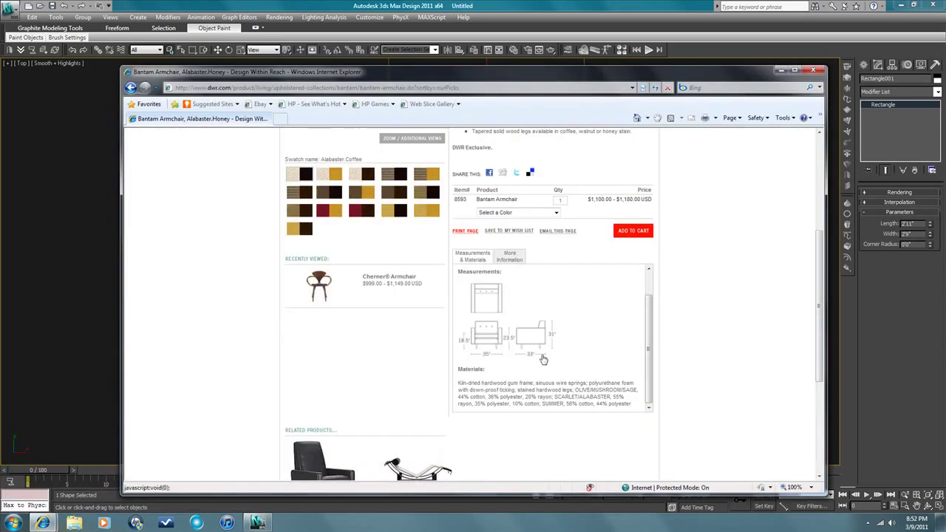
mouse_move(555, 351)
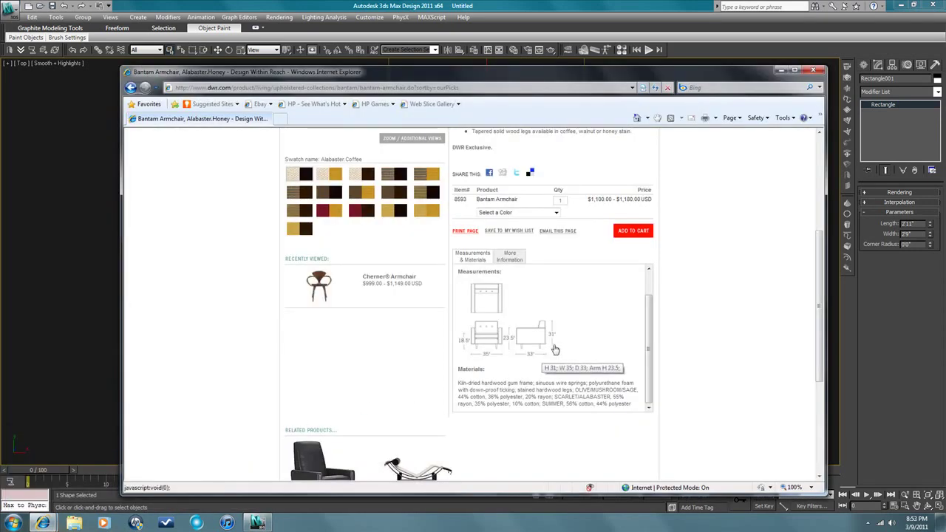
left_click(781, 71)
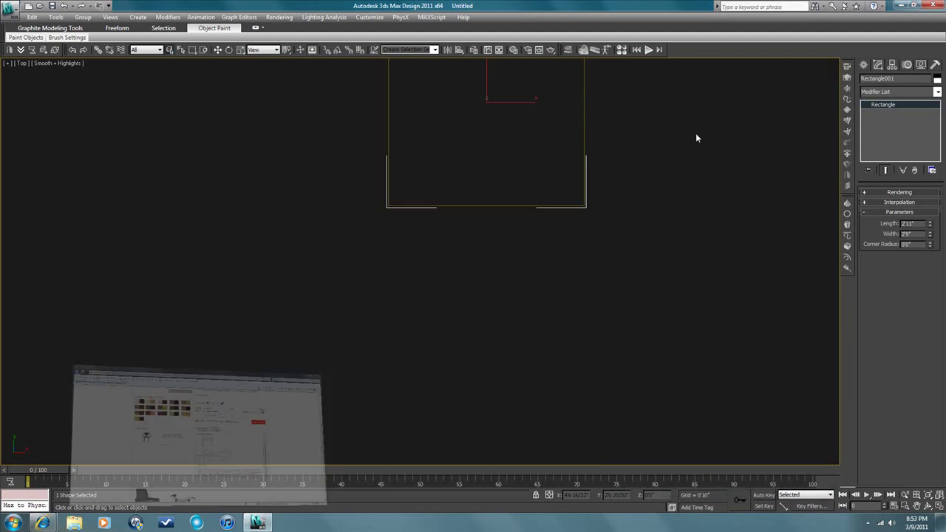
Extrude the rectangle by 2'7" into a solid block and inspect it in 3D
middle_click_drag(616, 187, 560, 323)
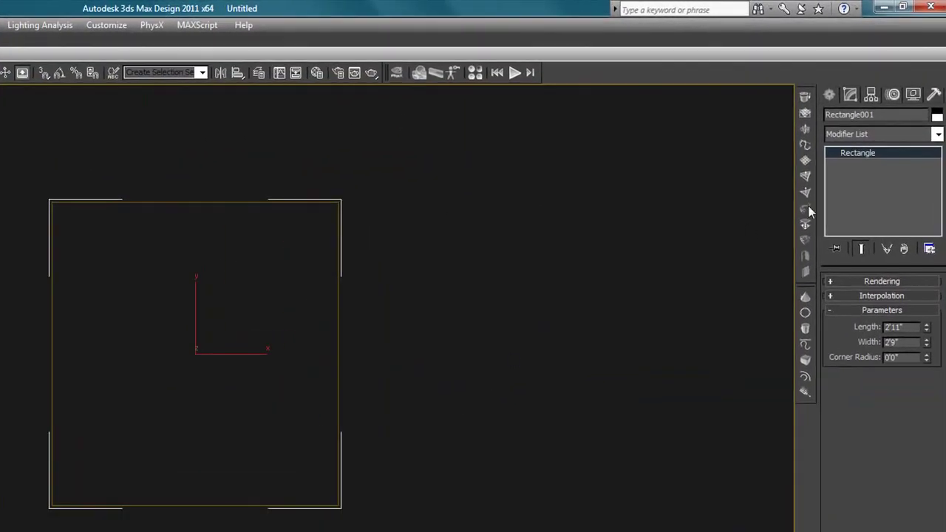
left_click(807, 141)
double_click(905, 298)
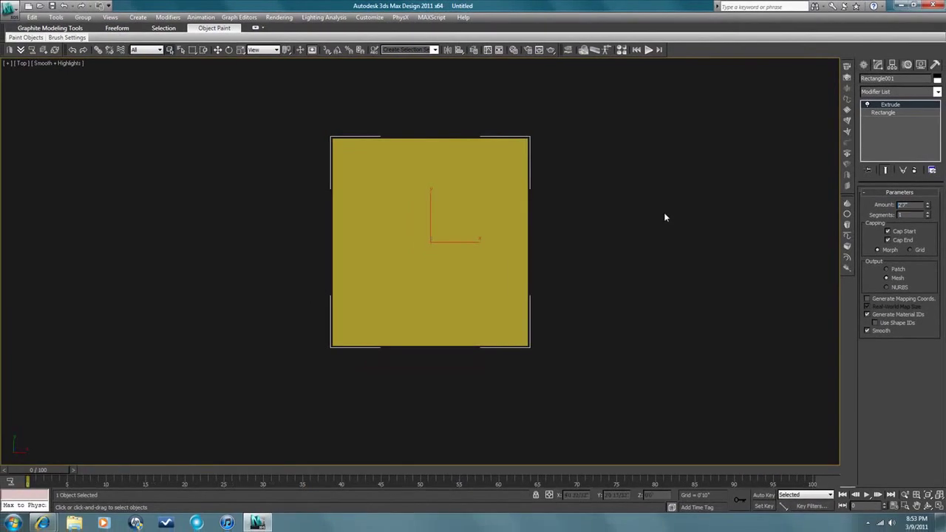
left_click(664, 217)
scroll(543, 260, "down", 2)
left_click(518, 260)
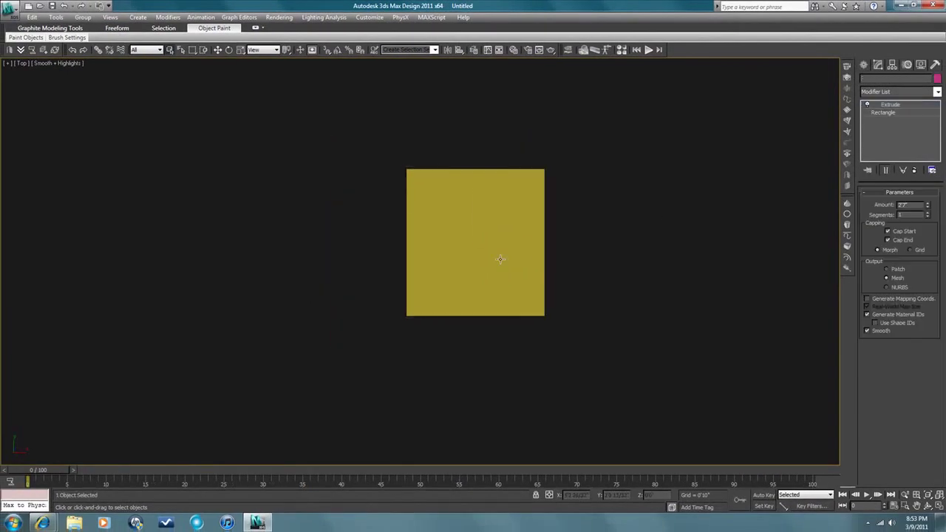
middle_click_drag(461, 275, 531, 211, "alt")
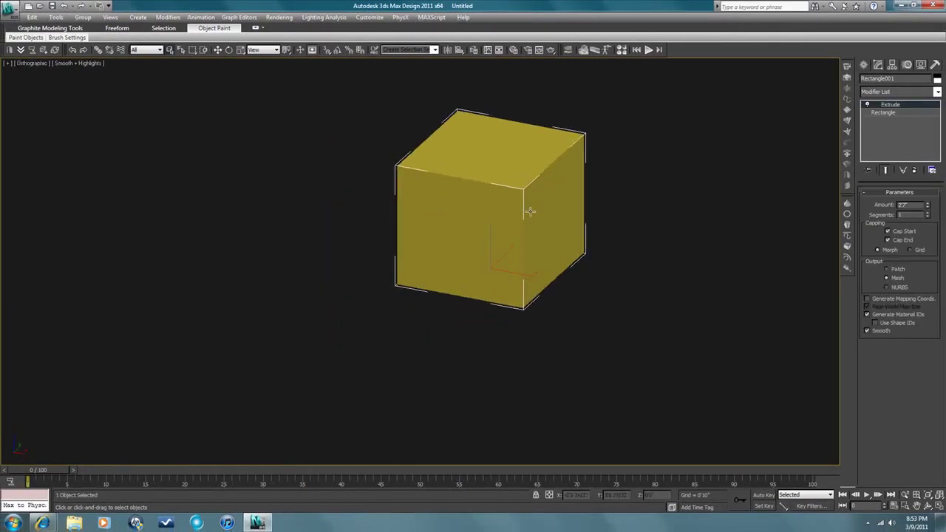
left_click(595, 214)
left_click(551, 214)
In the top view, clone the block along the Y axis above the original as a single Copy
key("t")
key("ctrl+d")
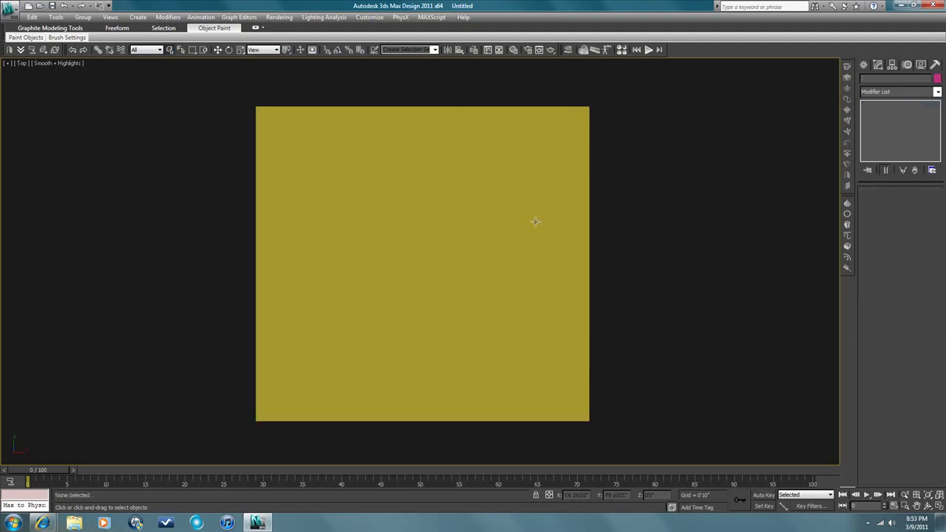
left_click(509, 231)
scroll(509, 232, "down", 5)
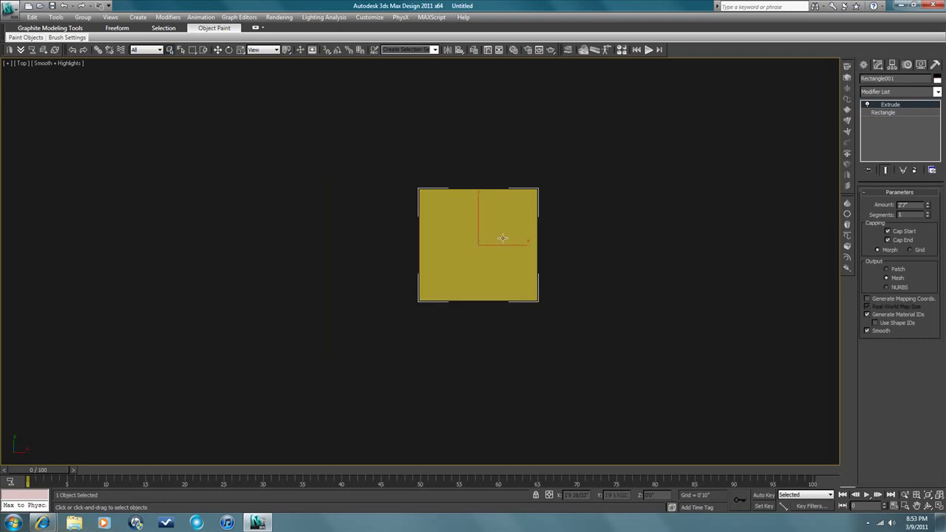
key("space")
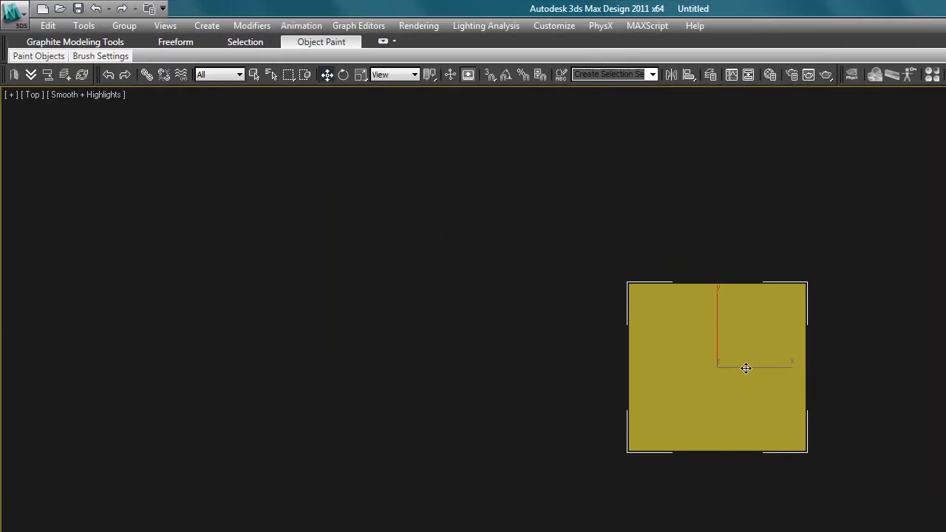
left_click_drag(746, 368, 752, 128, "shift")
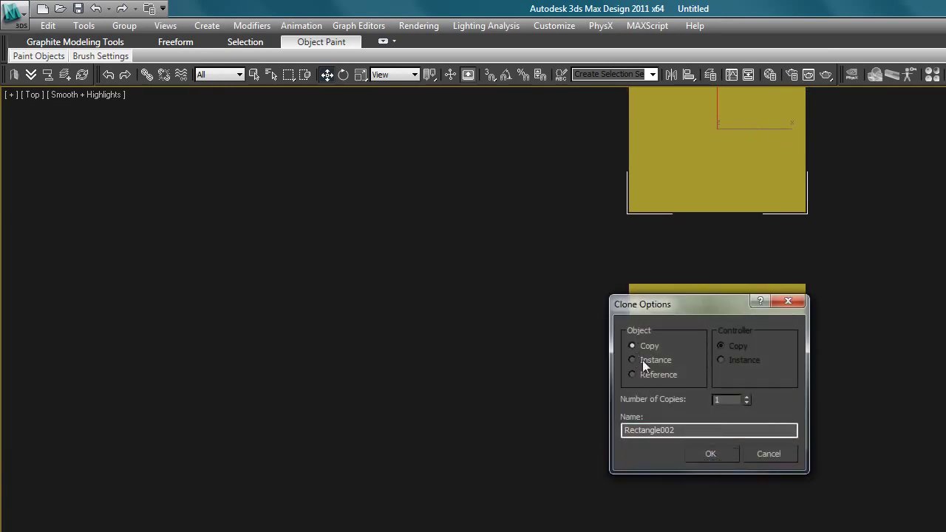
left_click(709, 454)
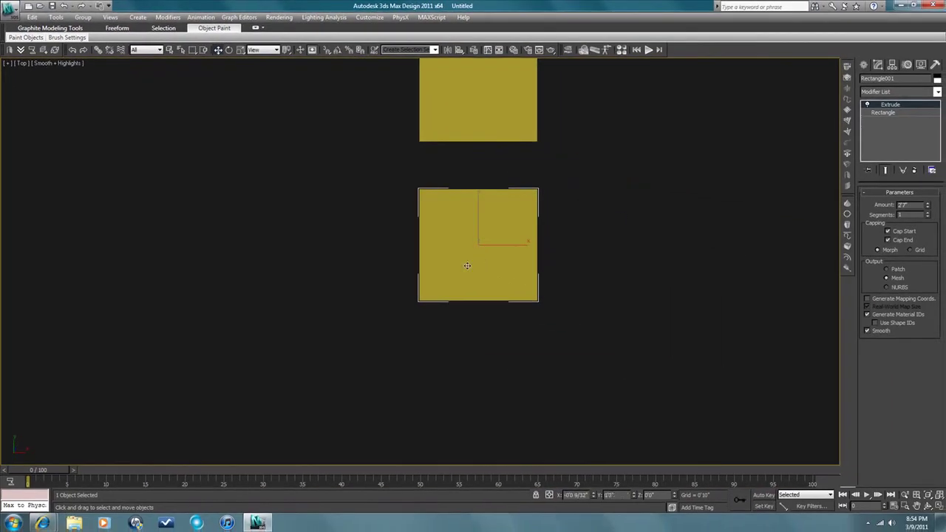
left_click_drag(708, 404, 471, 405)
left_click_drag(318, 273, 314, 273)
left_click(417, 280)
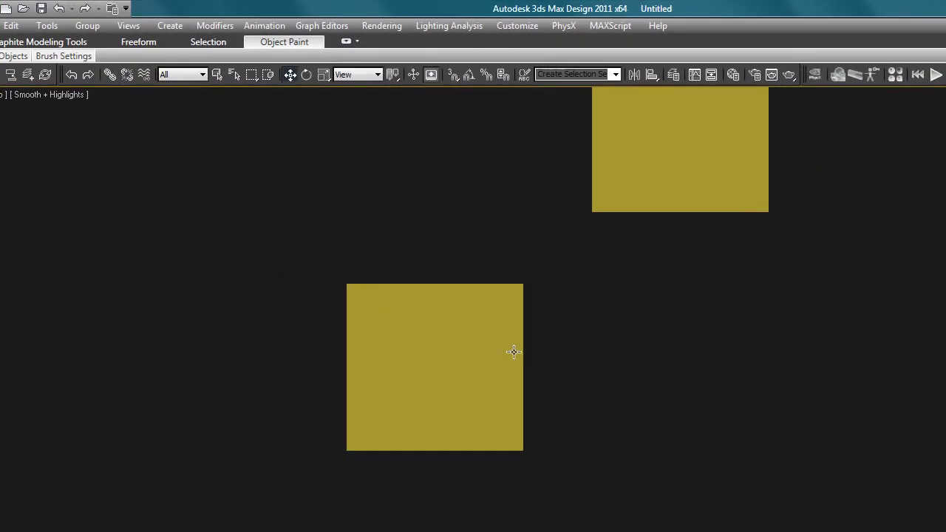
left_click(509, 351)
key("f")
key("z")
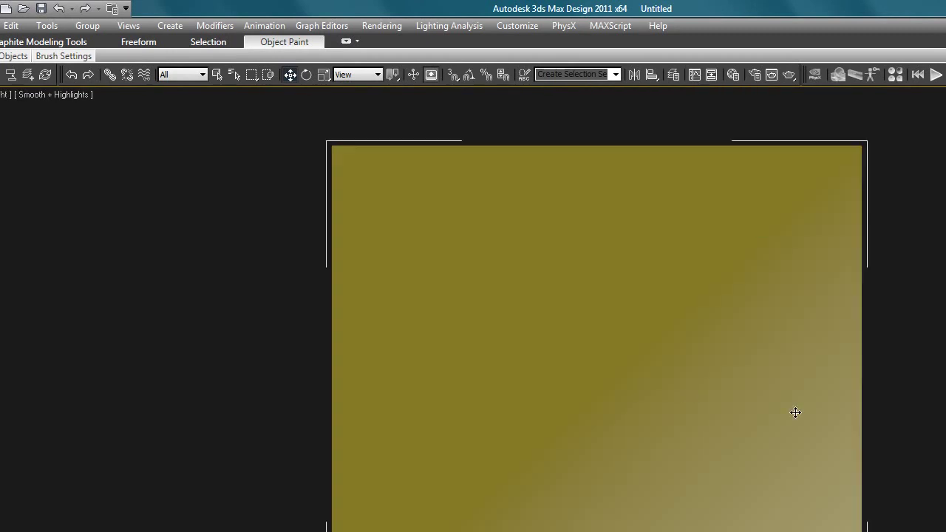
key("z")
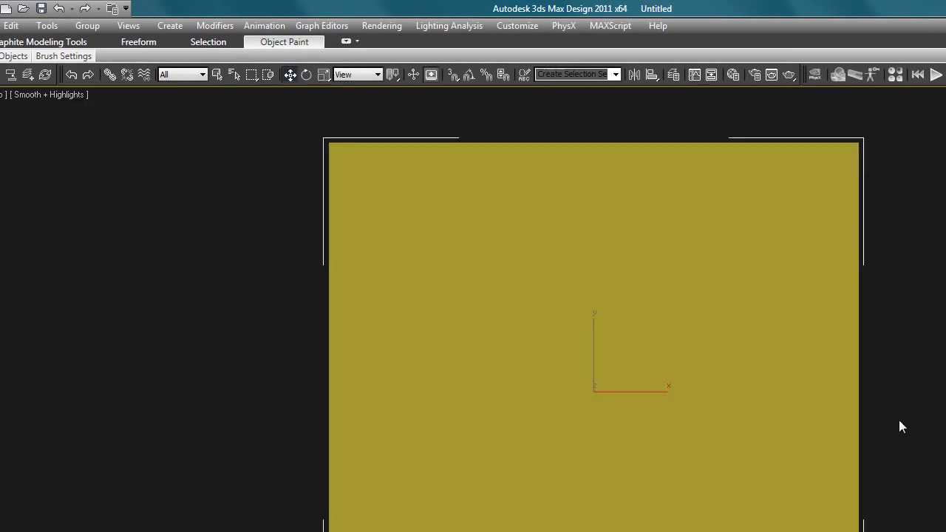
left_click(899, 427)
scroll(850, 424, "down", 7)
middle_click_drag(836, 436, 737, 440)
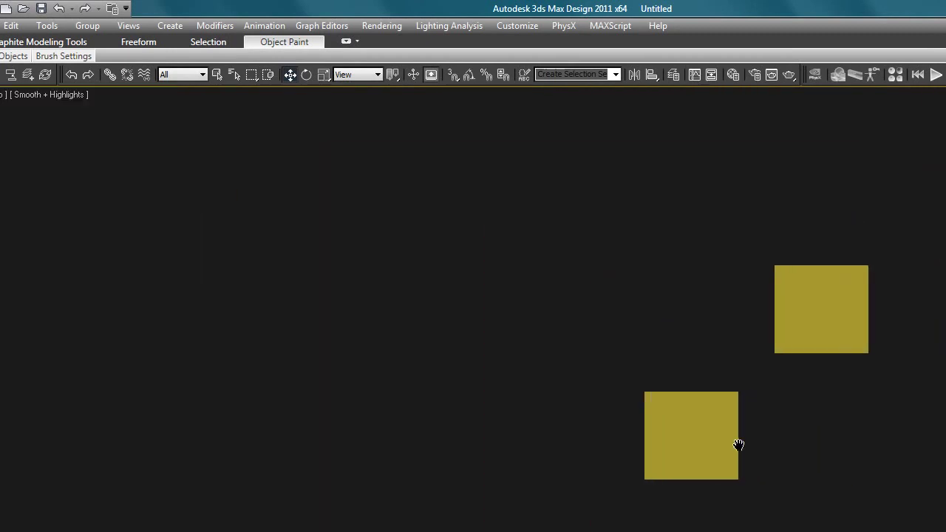
left_click(733, 435)
left_click(767, 442)
key("ctrl+z")
key("ctrl+z")
Clone the original block along the negative X axis as a single Copy
mouse_move(824, 437)
left_mouse_down("shift")
mouse_move(692, 446)
mouse_move(676, 458)
left_mouse_up("shift")
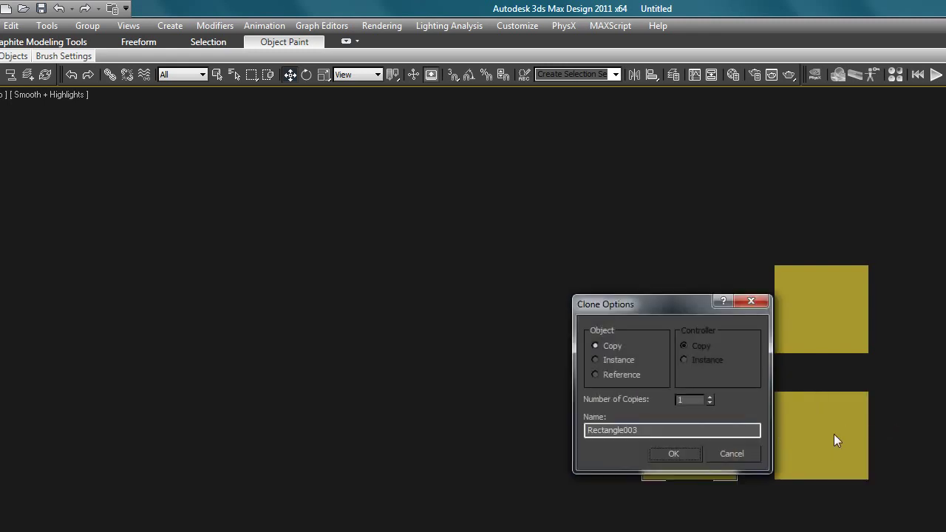
left_click(667, 453)
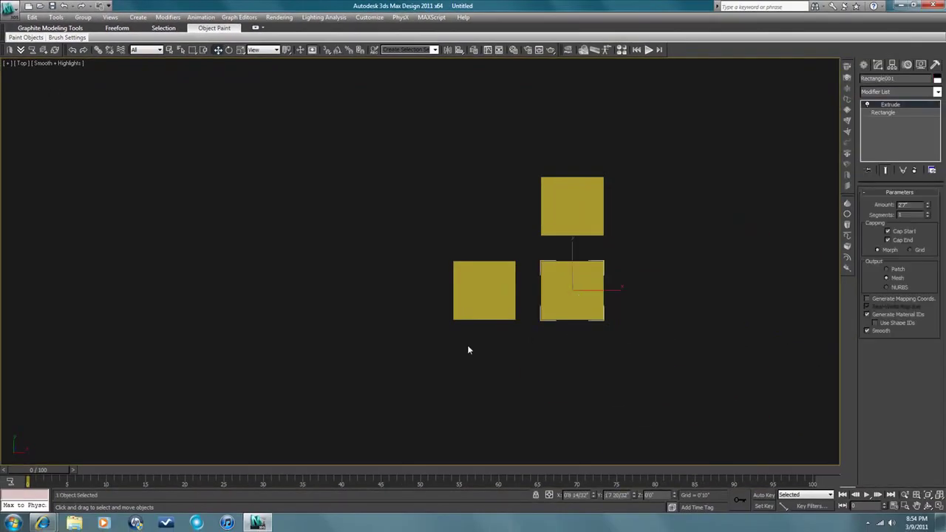
Bring up the browser window with the armchair's photo viewer to study its front view
mouse_move(45, 523)
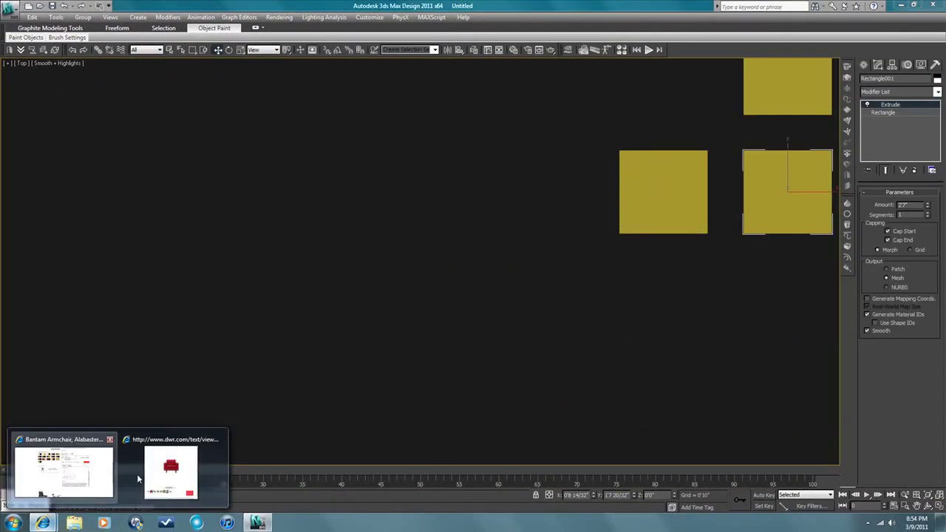
left_click(166, 473)
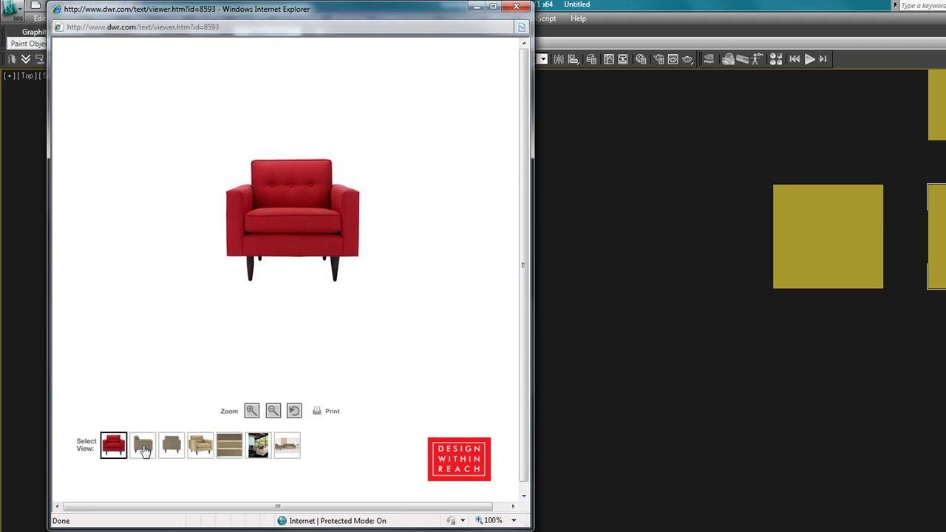
Study the armchair's side, back, three-quarter and front photos in the browser's photo viewer as modeling reference
left_click(144, 448)
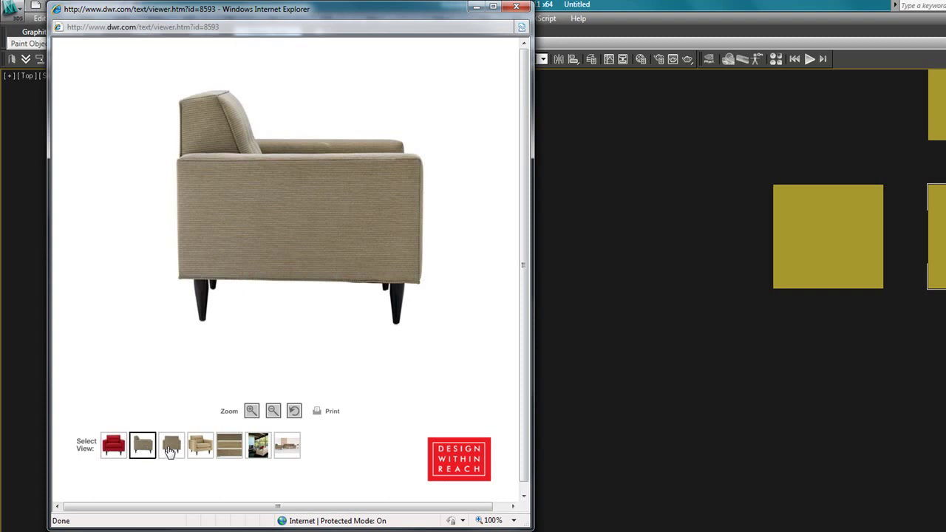
left_click(170, 449)
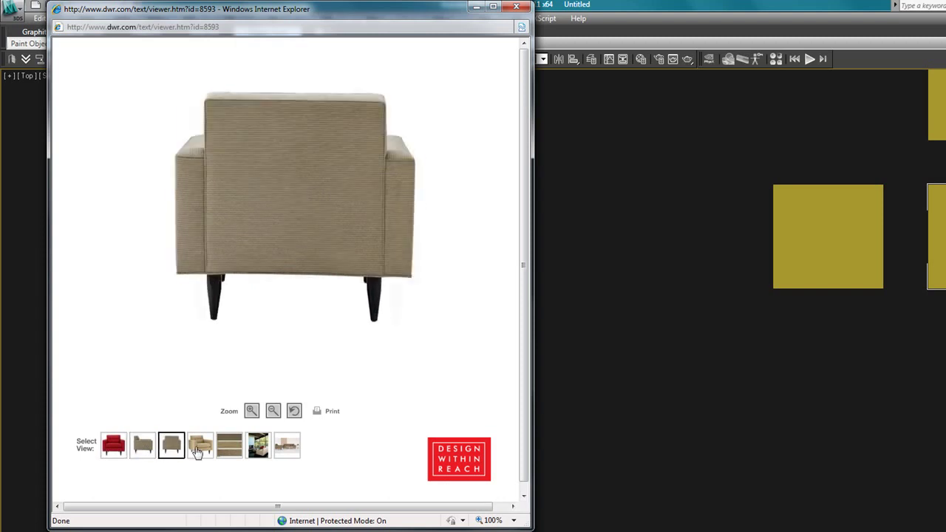
left_click(198, 449)
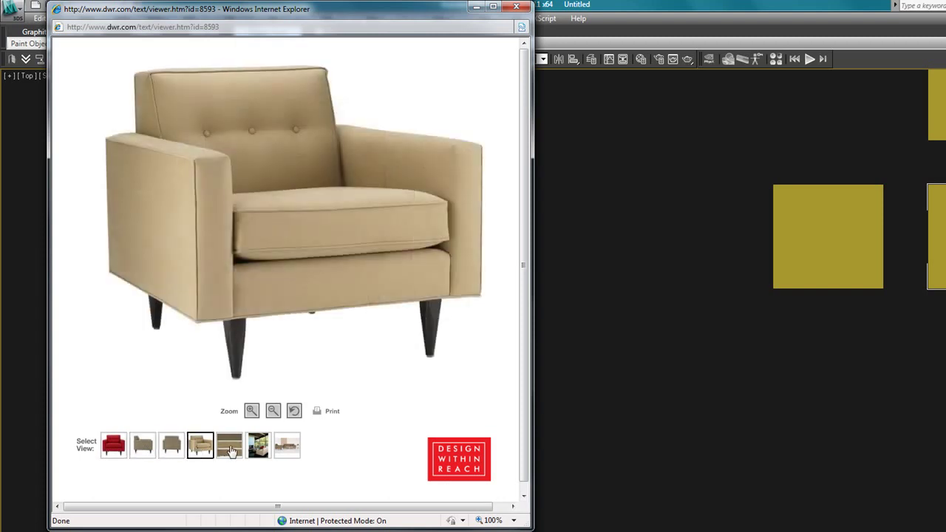
left_click(150, 448)
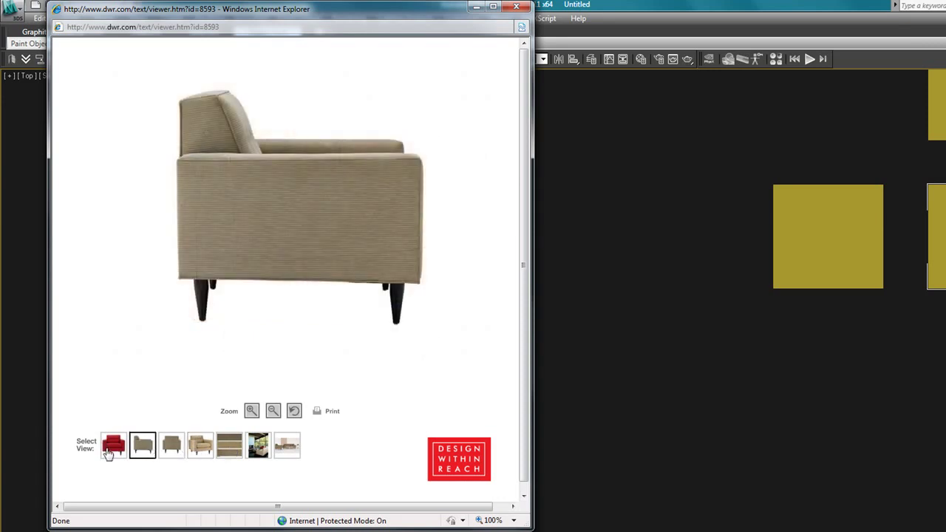
left_click(110, 451)
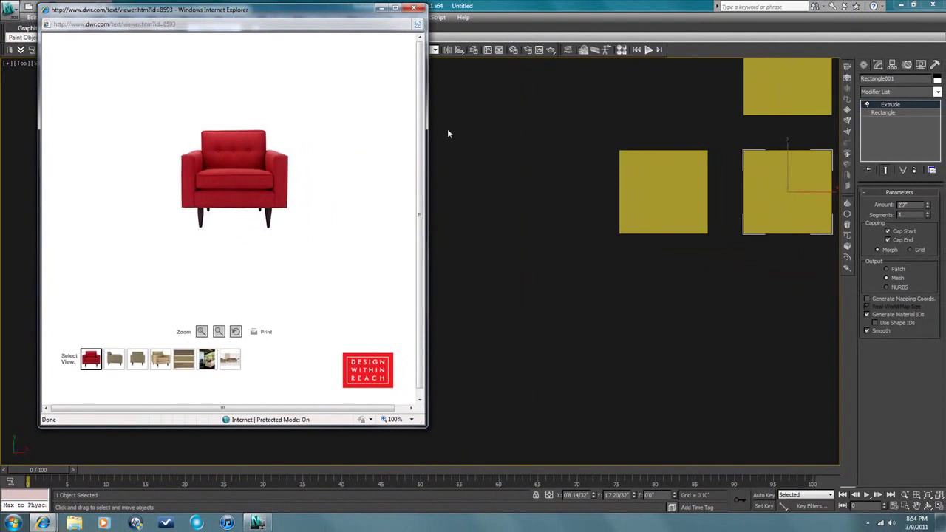
middle_click_drag(557, 225, 509, 238)
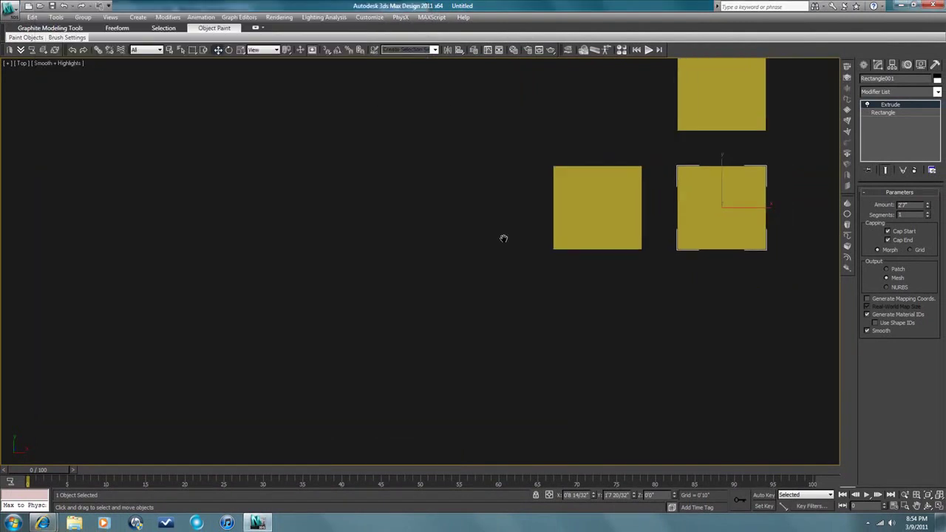
middle_click_drag(503, 239, 446, 228)
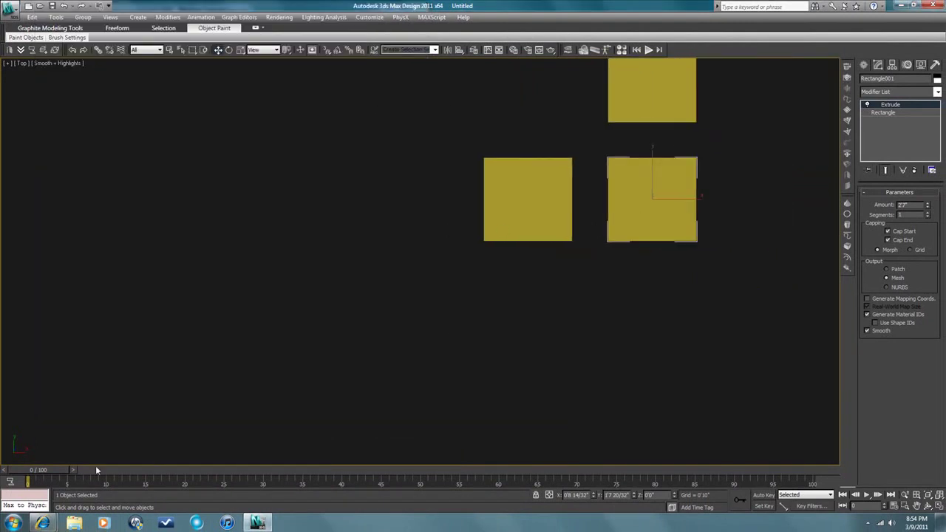
mouse_move(43, 523)
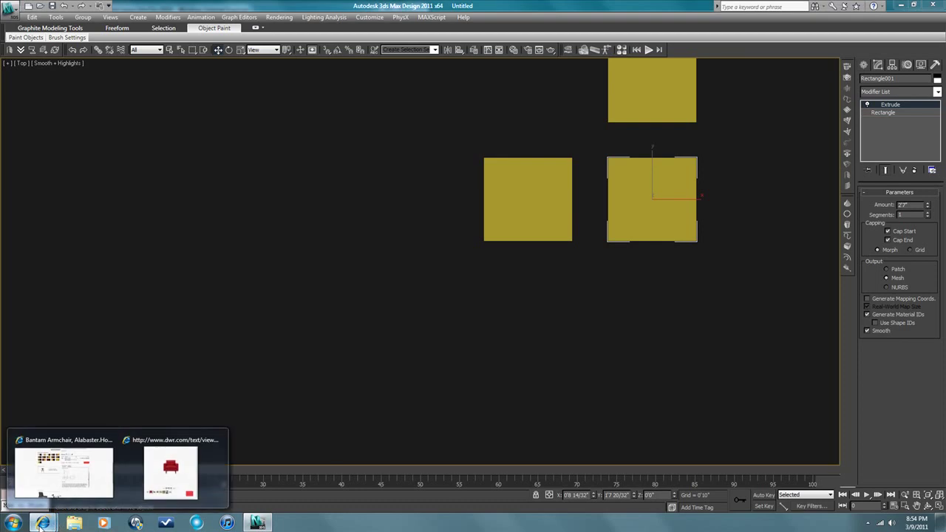
left_click(178, 471)
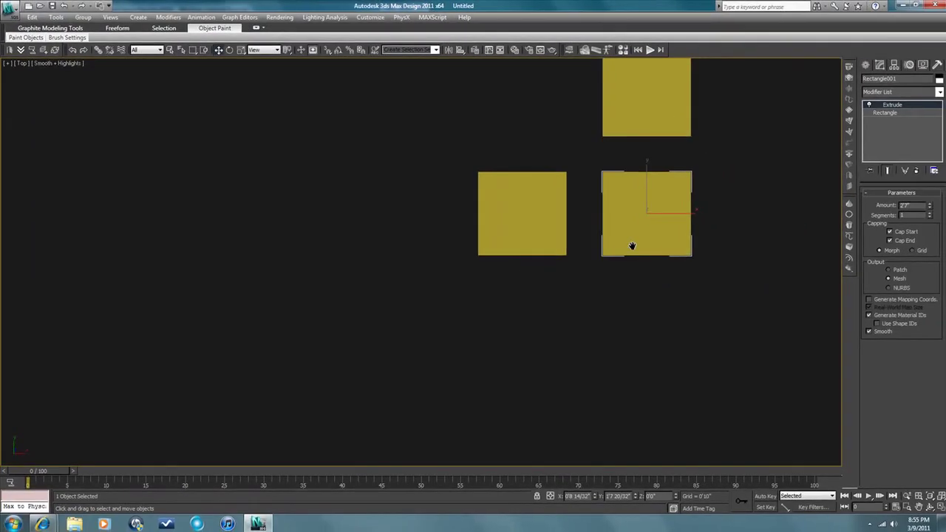
In the front view, raise the original block to leg height and reduce its extrusion amount to a thin seat-base slab
key("f")
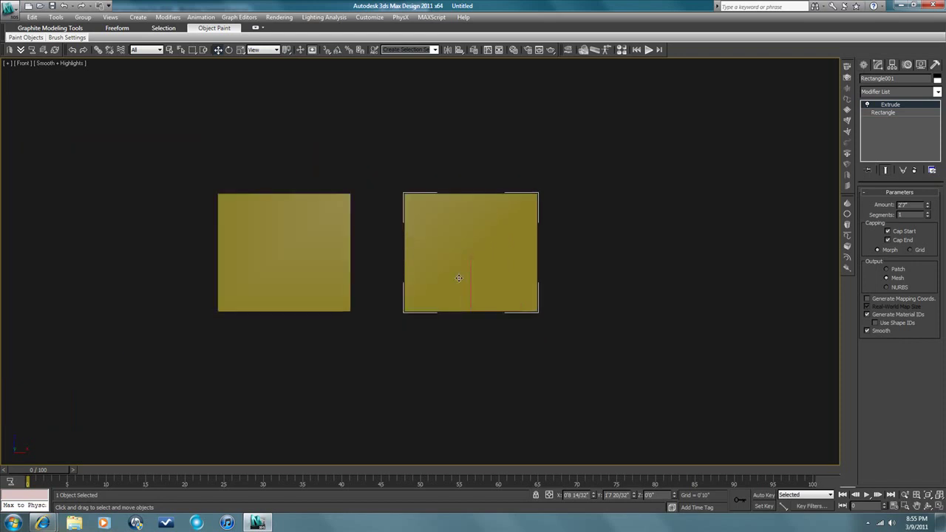
left_click_drag(458, 278, 464, 254)
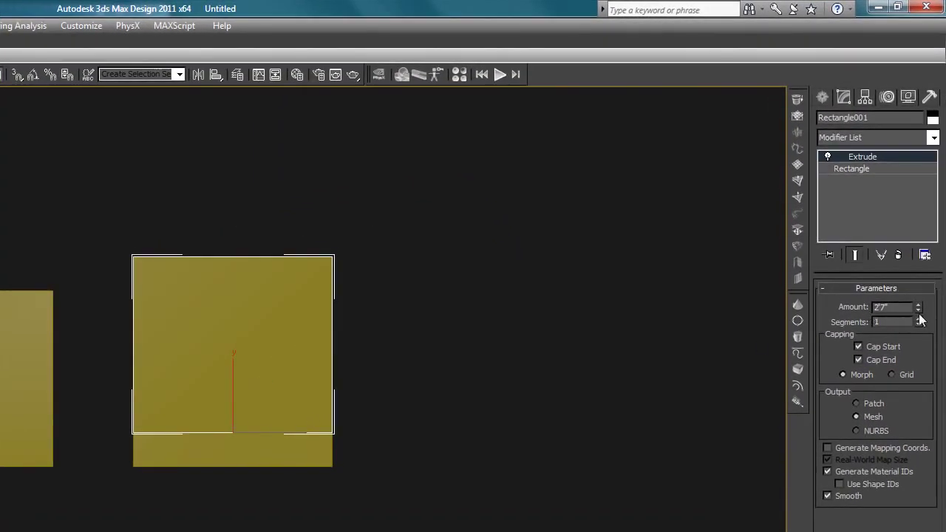
left_click_drag(919, 308, 921, 348)
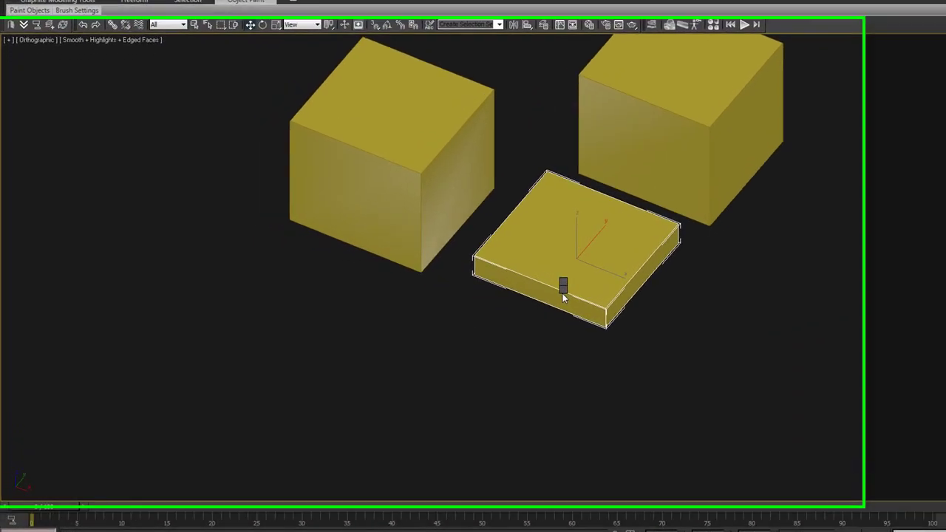
Convert the thin slab to an Editable Poly and switch to edge editing in the top view
right_click(490, 278)
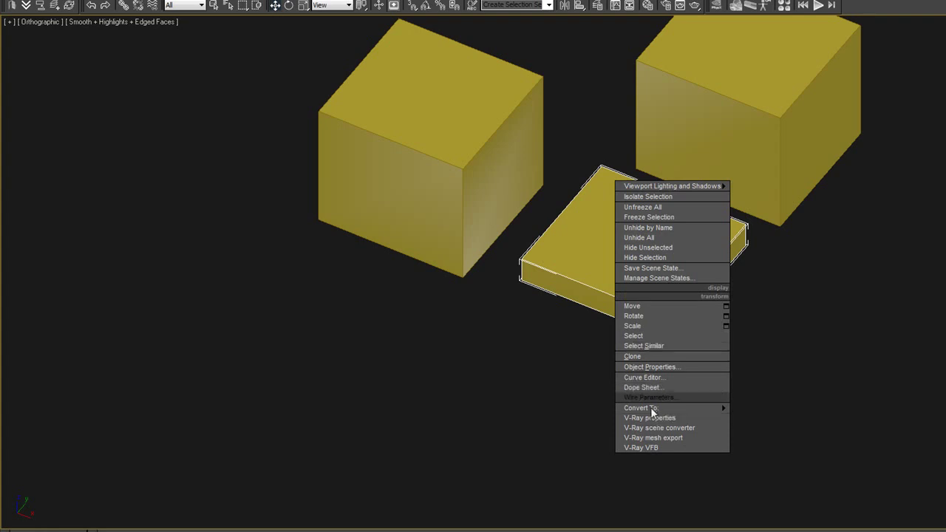
mouse_move(653, 408)
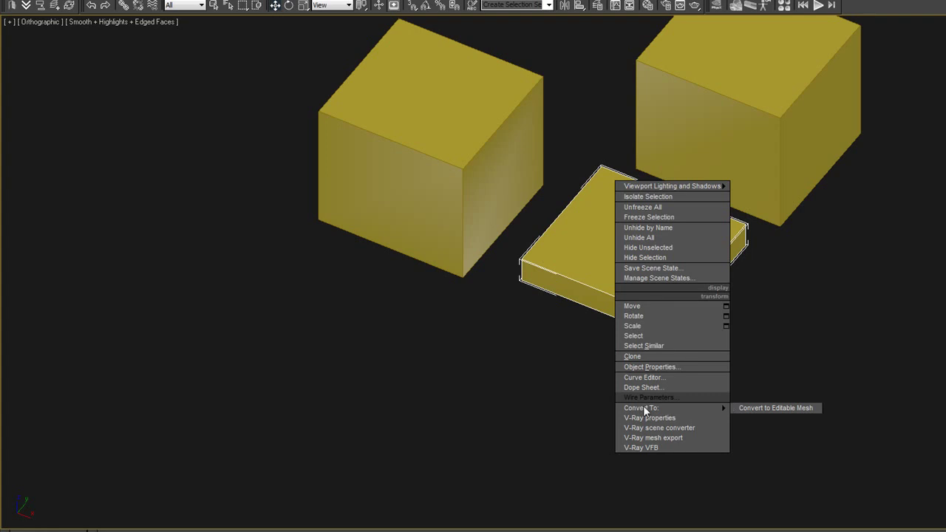
scroll(645, 409, "up", 3)
middle_click_drag(644, 407, 635, 419)
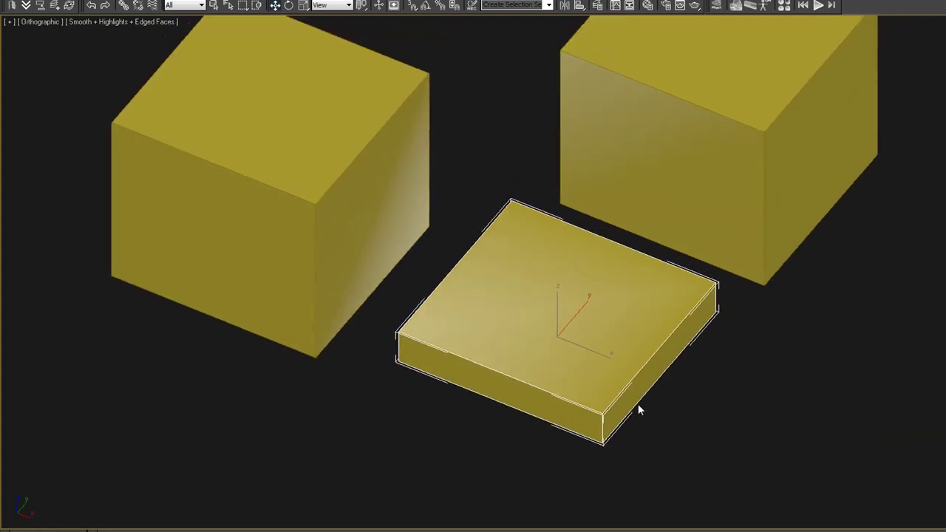
key("t")
key("z")
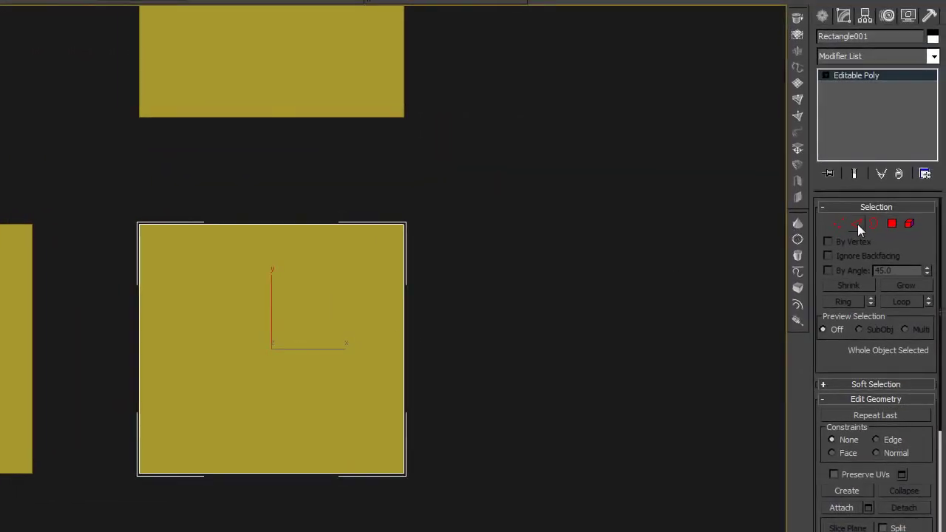
left_click(858, 224)
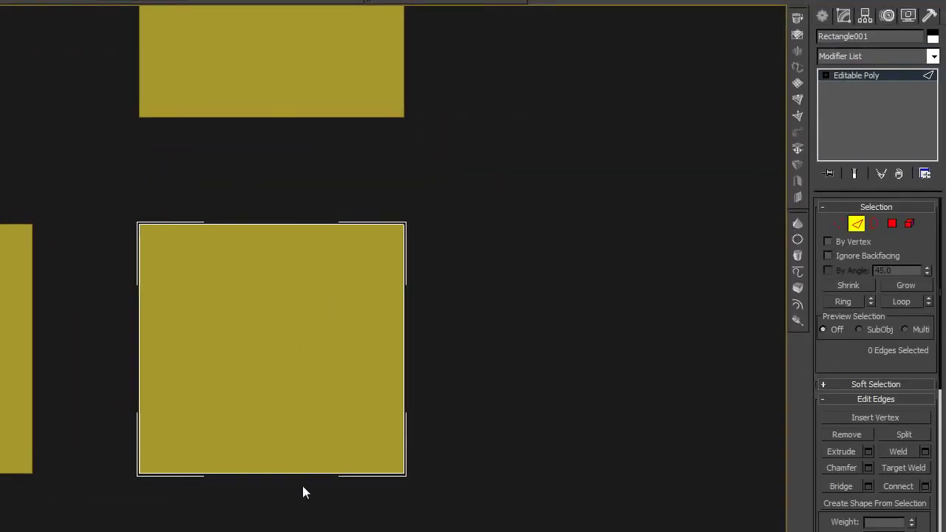
left_click_drag(262, 185, 296, 195)
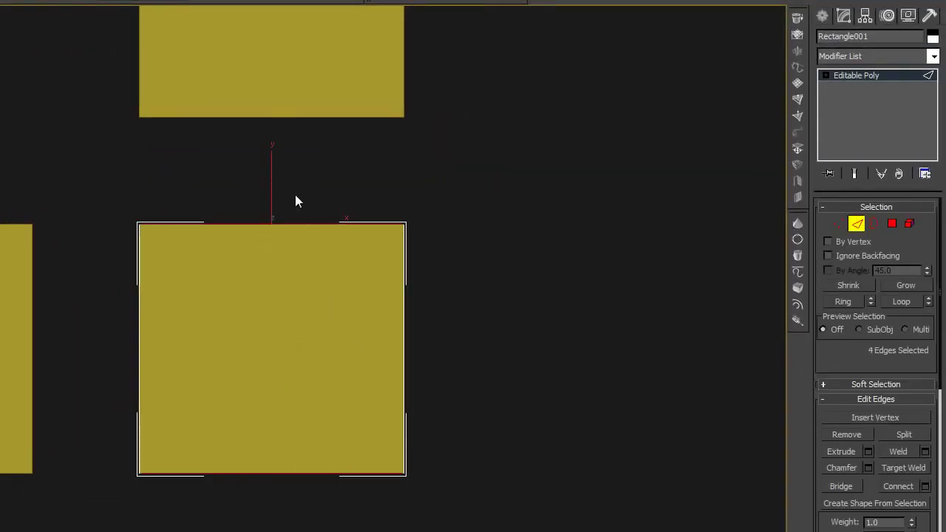
left_click(925, 487)
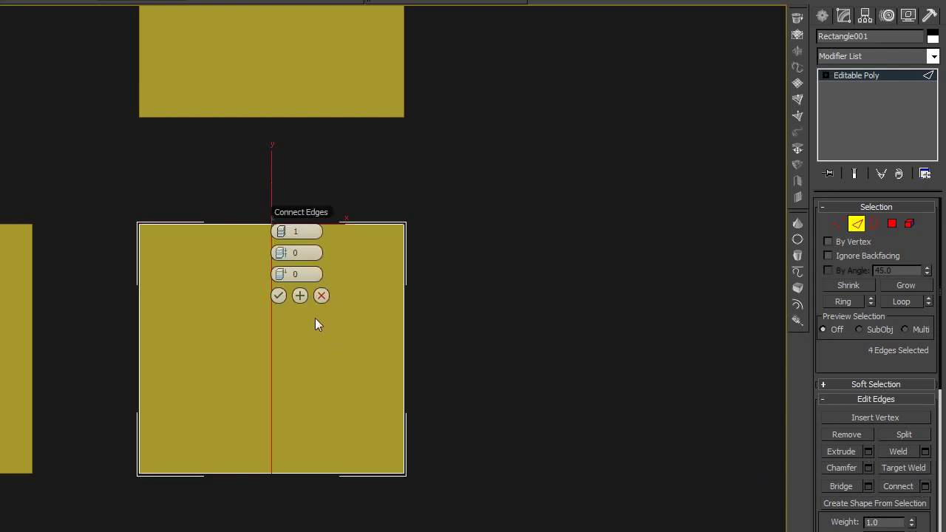
left_click(321, 296)
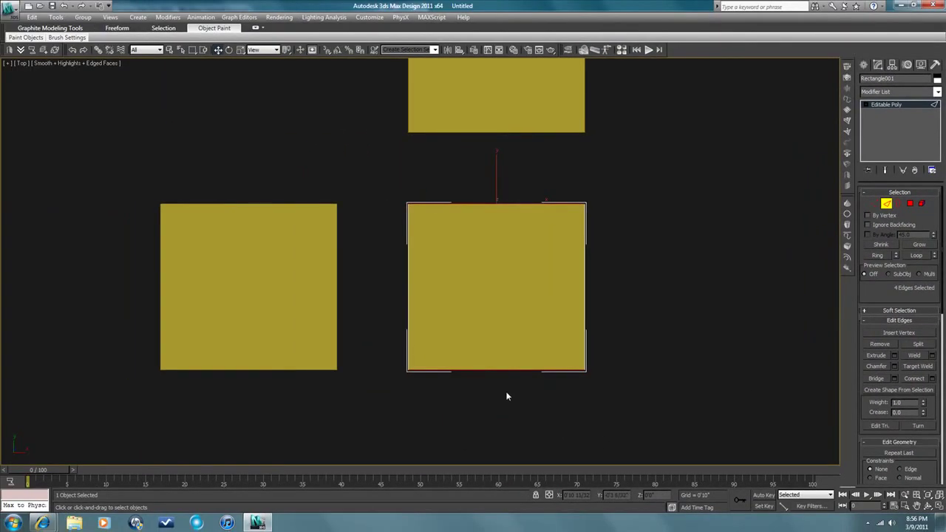
Connect the slab's front and back edges with 2 segments and a pinch of 53 to mark the arm widths
left_click_drag(507, 393, 483, 185)
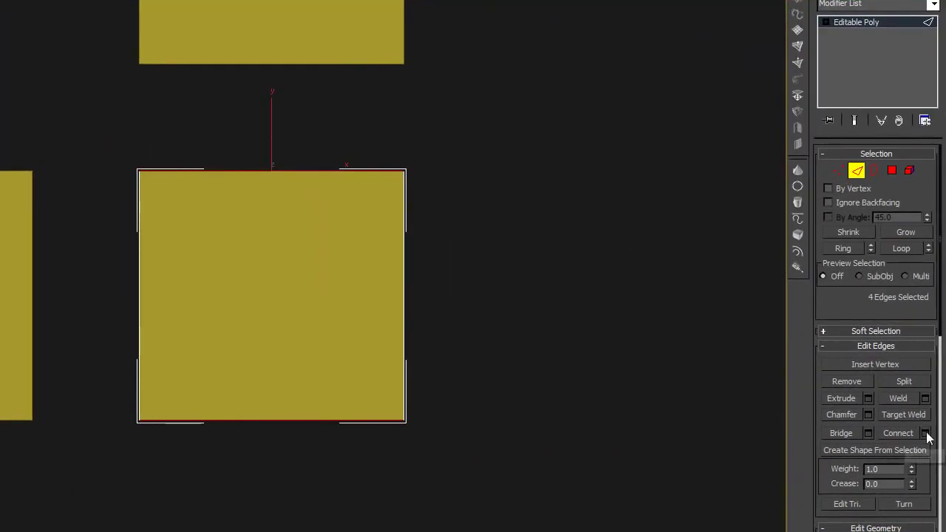
left_click(926, 434)
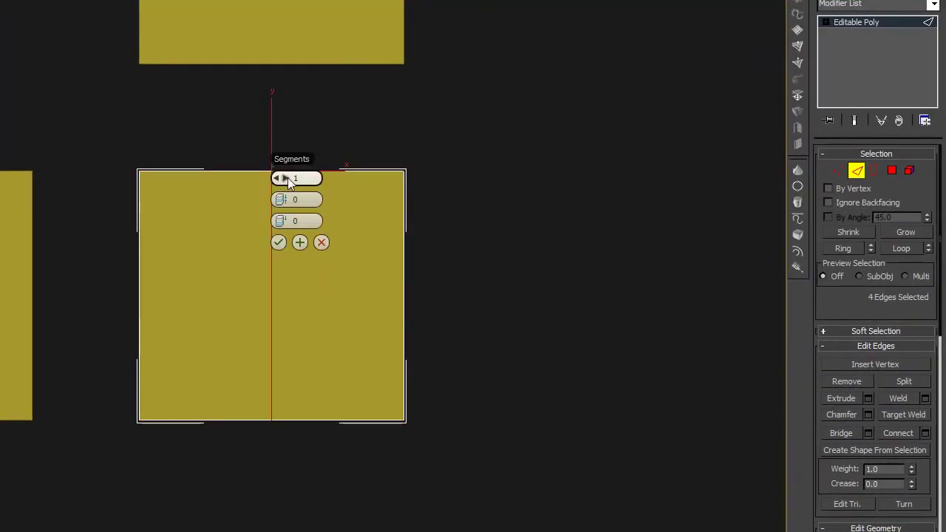
left_click_drag(283, 178, 287, 177)
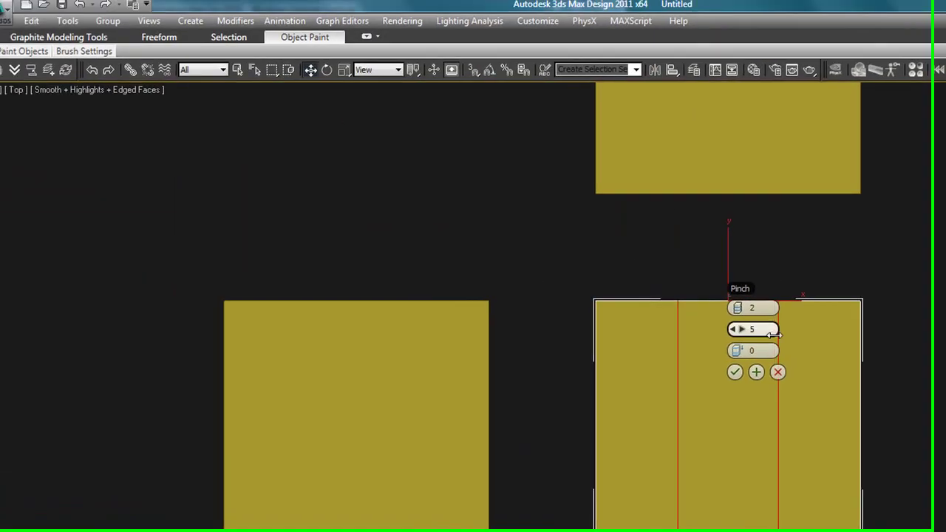
left_click_drag(287, 201, 395, 216)
left_click_drag(869, 351, 915, 354)
left_click(501, 252)
Connect the slab's eight front-to-back edges with 1 segment, slid toward the back to mark the backrest thickness
left_click_drag(614, 278, 403, 246)
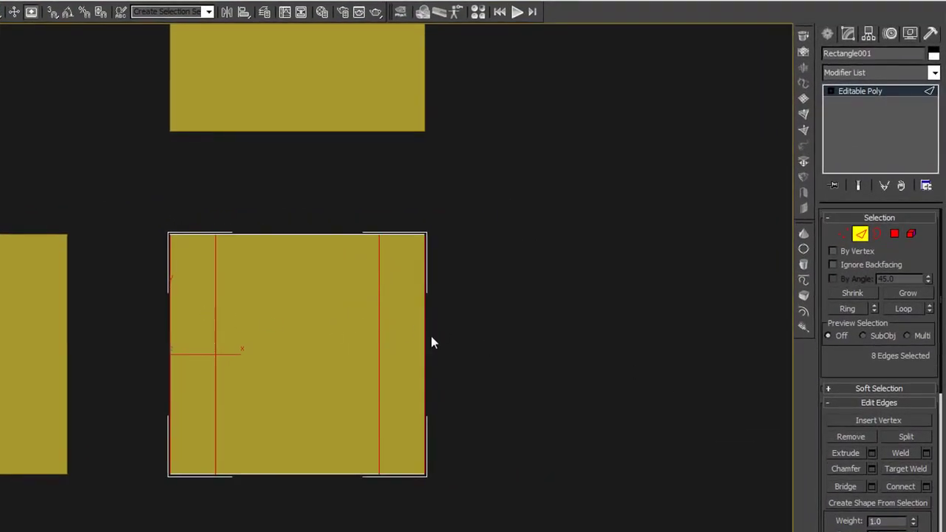
left_click(926, 487)
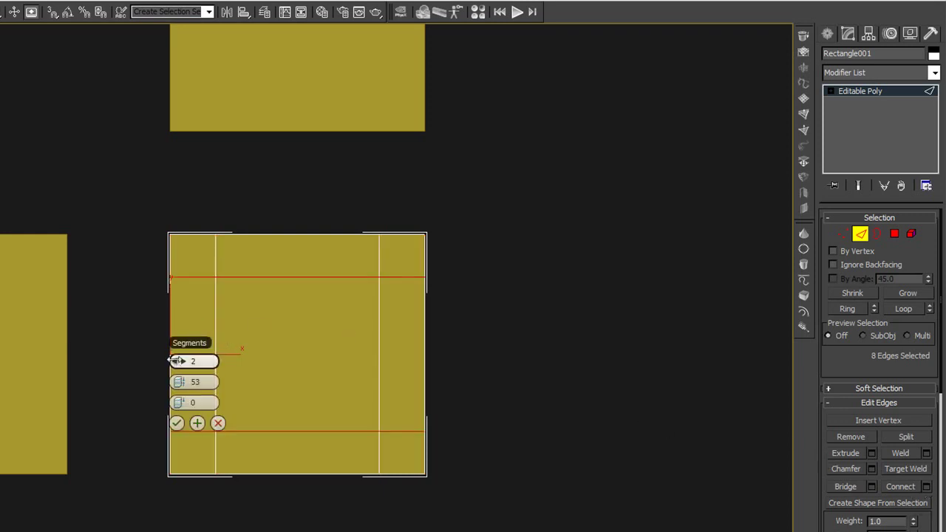
left_click_drag(178, 361, 178, 369)
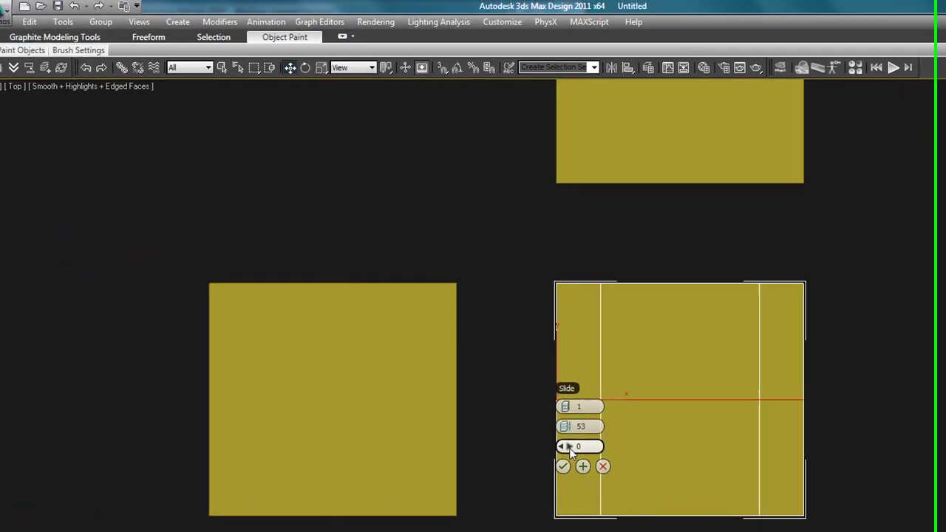
left_click_drag(178, 402, 180, 402)
left_click_drag(576, 443, 417, 425)
left_click(576, 468)
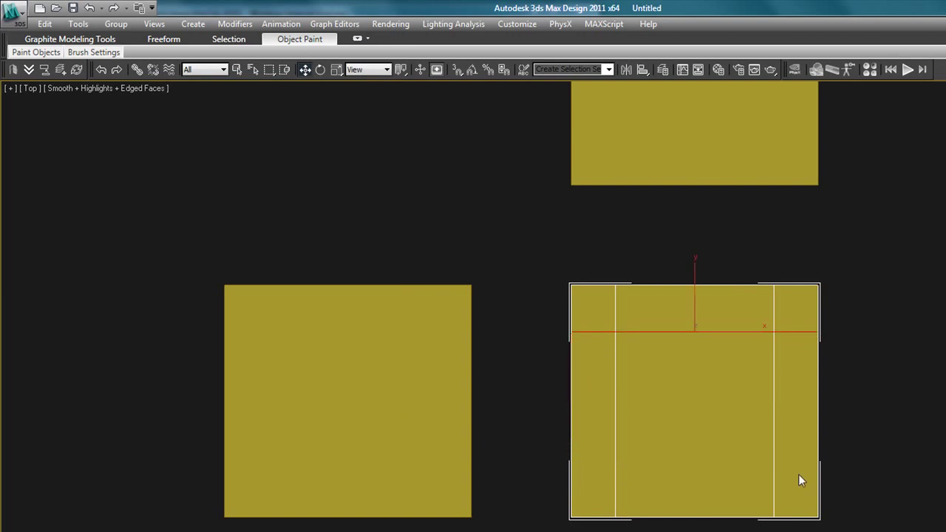
Using the armchair's side photo for proportion, extrude the slab's five top polygons along both sides and the back up to arm height
middle_click_drag(709, 494, 661, 433, "alt")
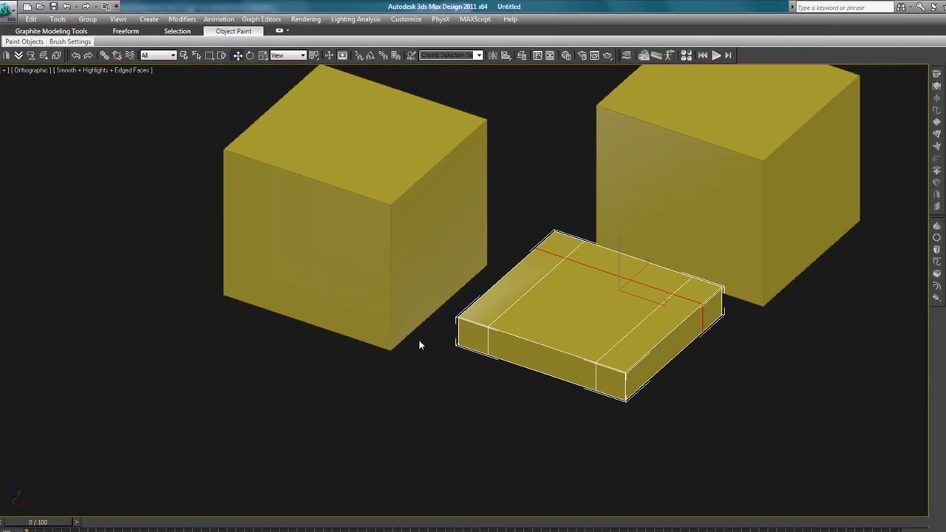
key("alt+Tab")
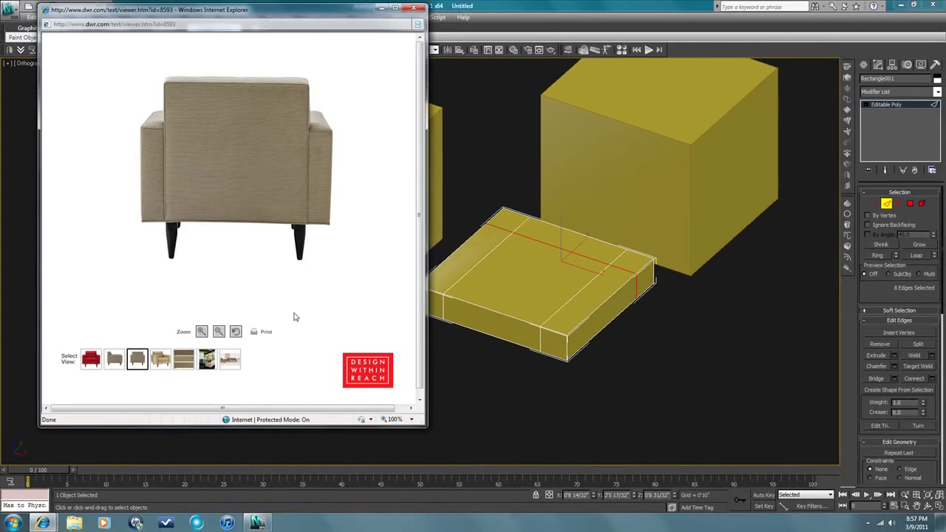
left_click(113, 361)
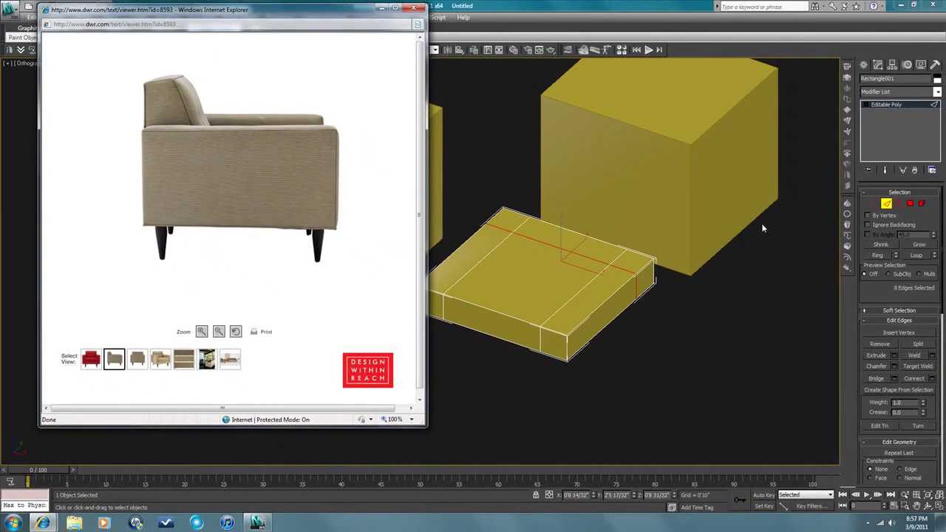
left_click(910, 203)
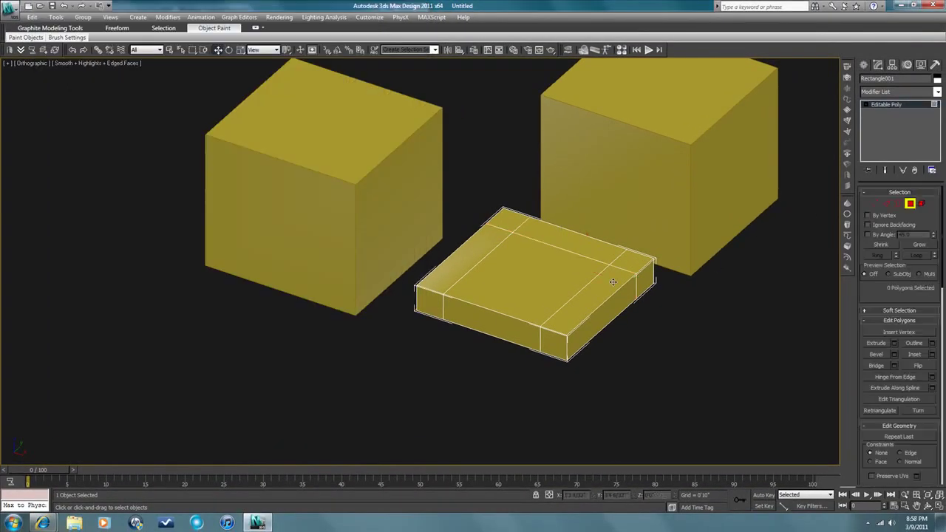
left_click(630, 280)
left_click(538, 288, "ctrl")
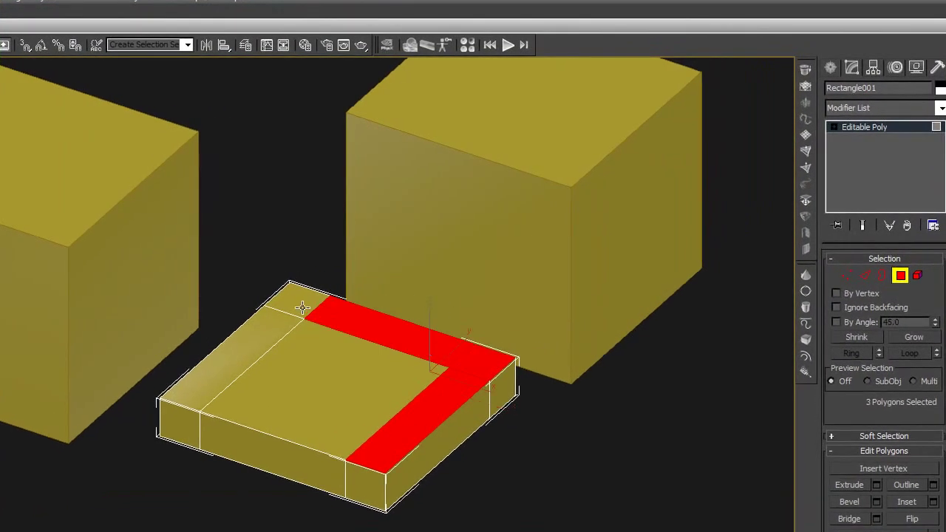
left_click(433, 252, "ctrl")
left_click(271, 326, "ctrl")
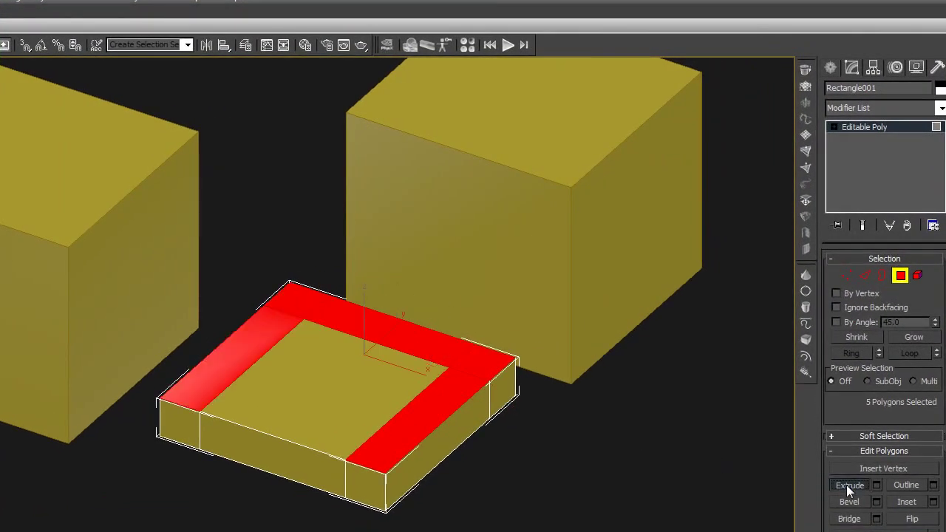
left_click_drag(469, 382, 465, 312)
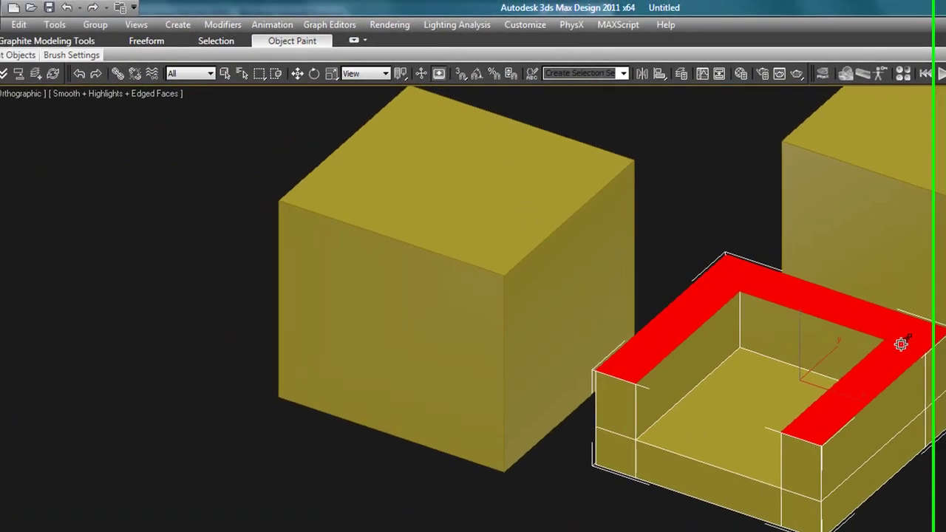
Extrude the middle top polygon between the arms at the back upward to form the raised backrest
left_click(859, 319)
left_click_drag(875, 320, 873, 262)
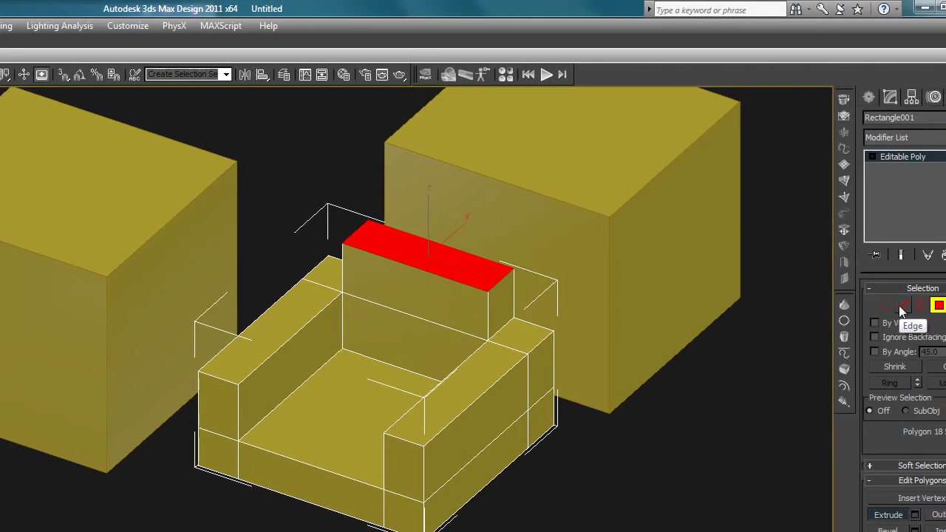
Slope the backrest by moving its front edges at arm height and seat level forward, the seat-level one farther
key("4")
key("2")
left_click(405, 316)
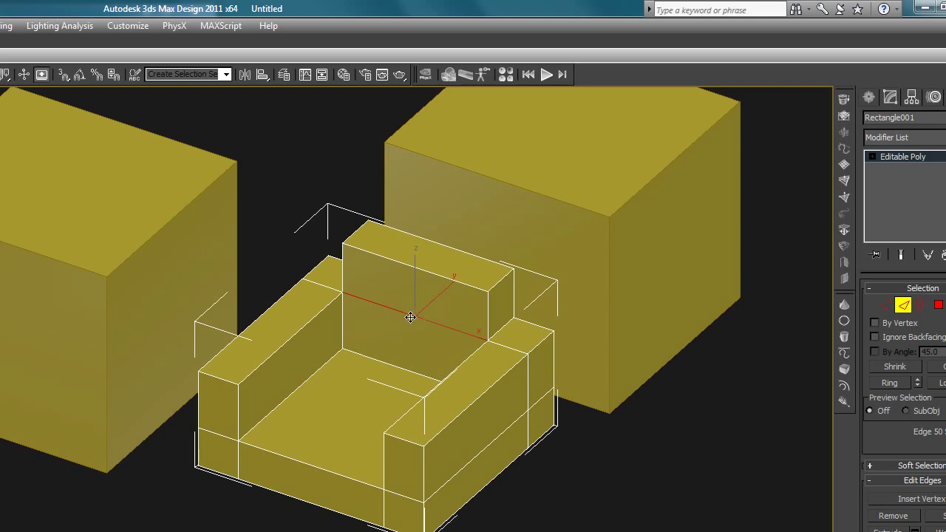
left_click_drag(408, 318, 407, 320)
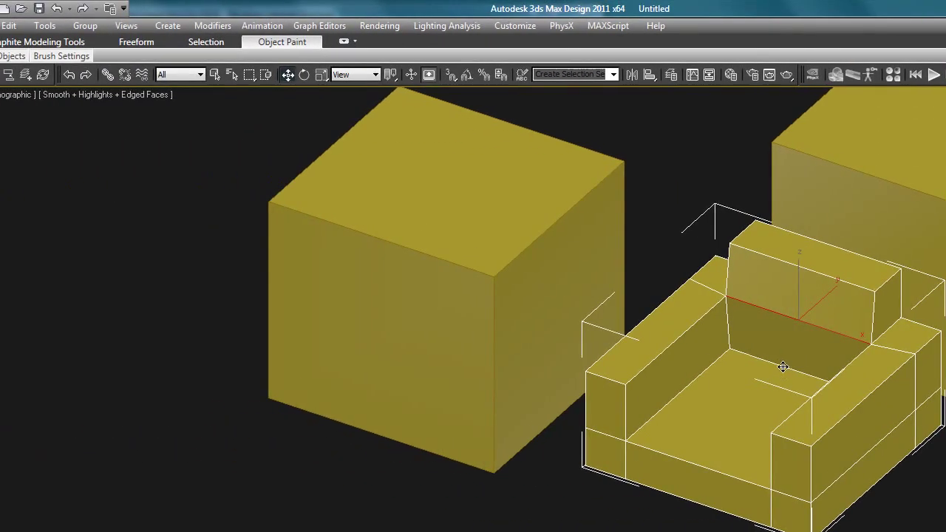
mouse_move(784, 374)
left_mouse_down()
mouse_move(782, 363)
mouse_move(774, 375)
left_mouse_up()
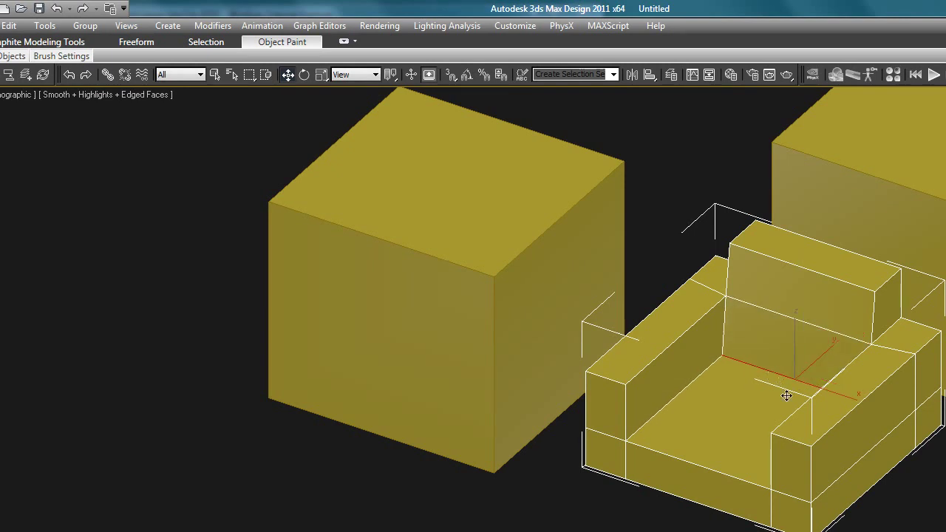
middle_click_drag(798, 393, 755, 371, "alt")
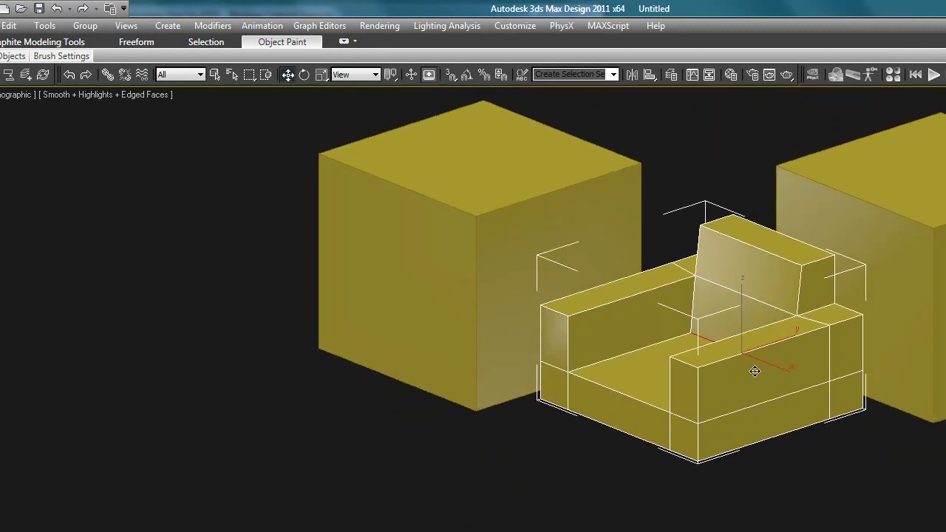
In the Right view, raise the arm-top vertices slightly and the backrest's top vertices to the reference block's top
key("t")
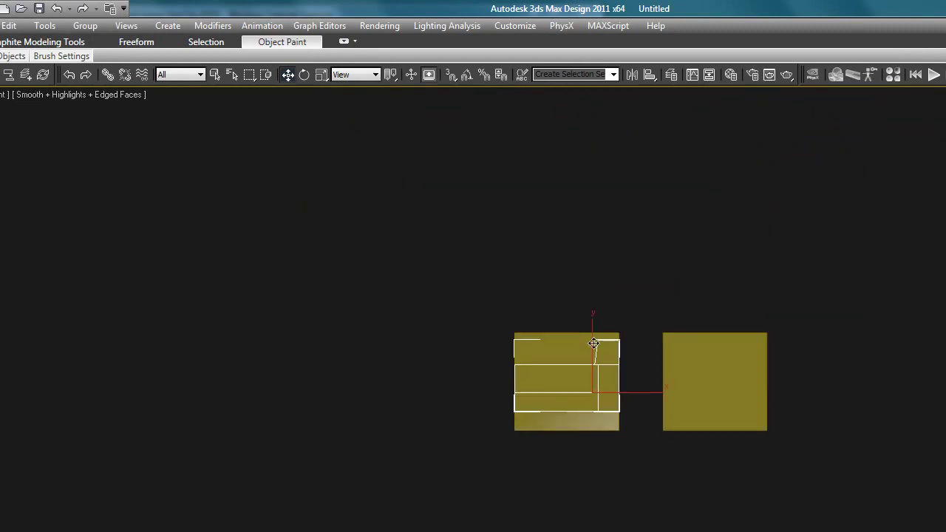
scroll(594, 345, "up", 3)
scroll(602, 341, "up", 2)
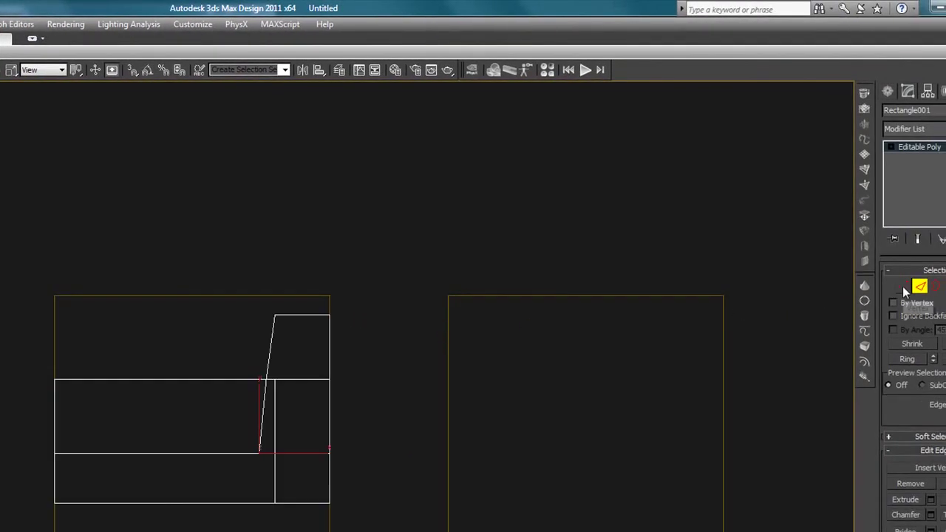
key("1")
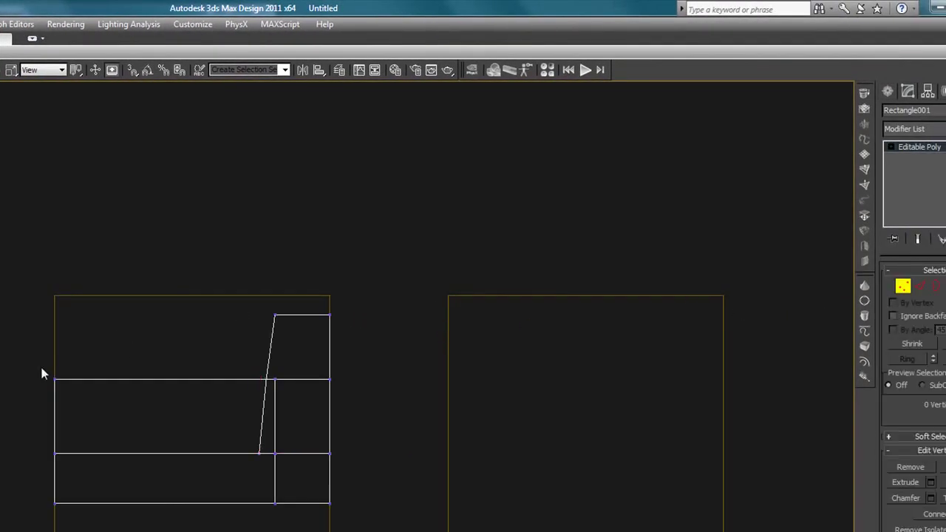
left_click_drag(42, 368, 351, 405)
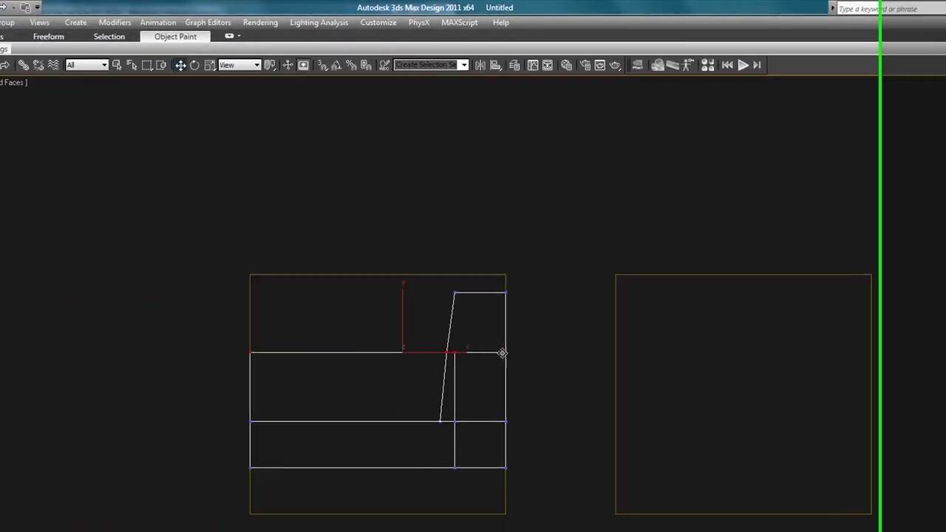
left_click_drag(502, 352, 503, 343)
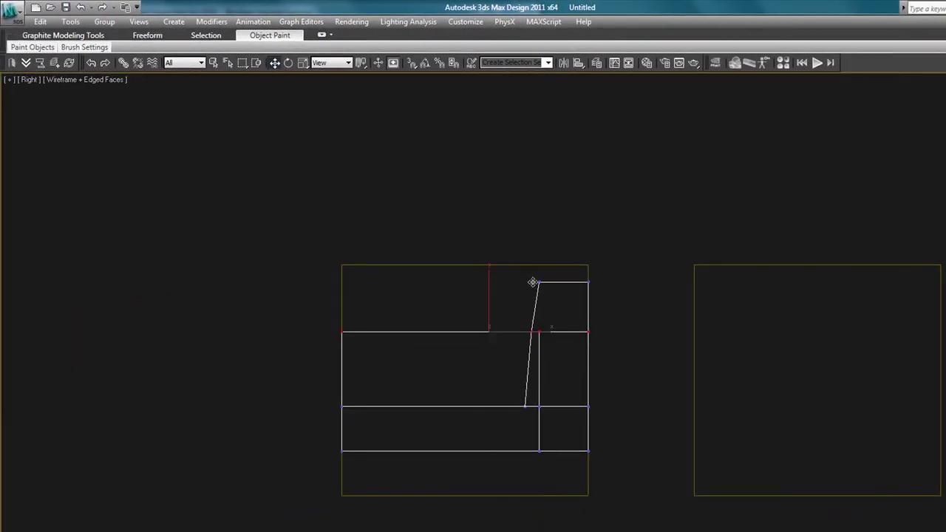
left_click_drag(530, 274, 593, 265)
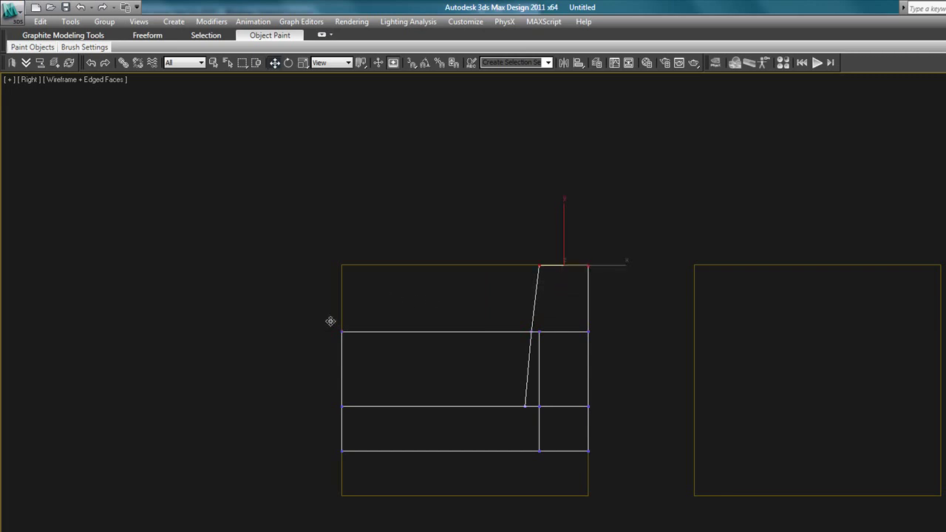
left_click_drag(320, 325, 604, 347)
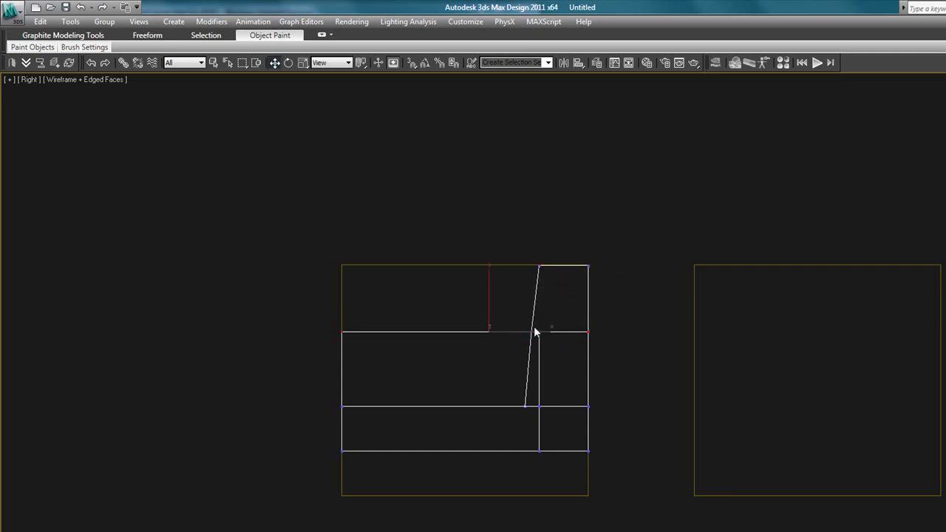
left_click_drag(536, 332, 537, 327)
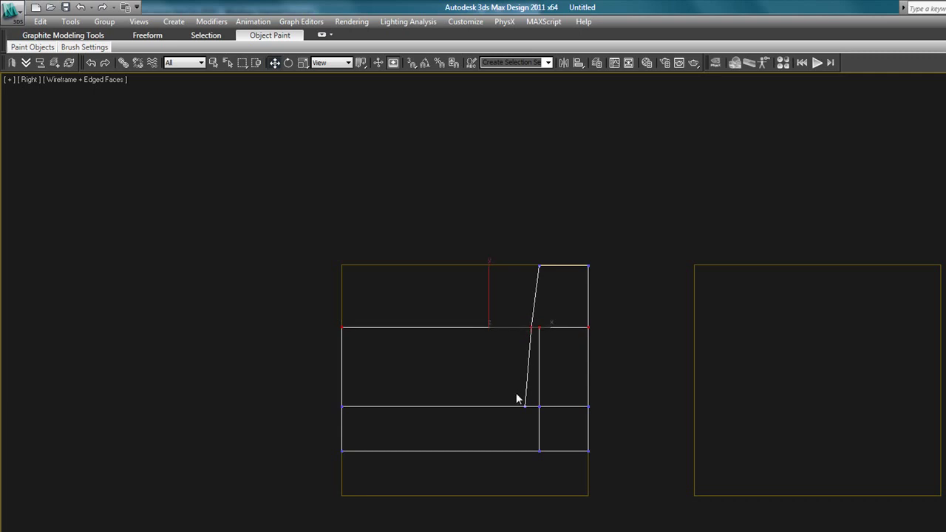
Move the two vertices at the foot of the backrest farther forward, and return to a shaded angled view
left_click_drag(531, 418, 519, 408)
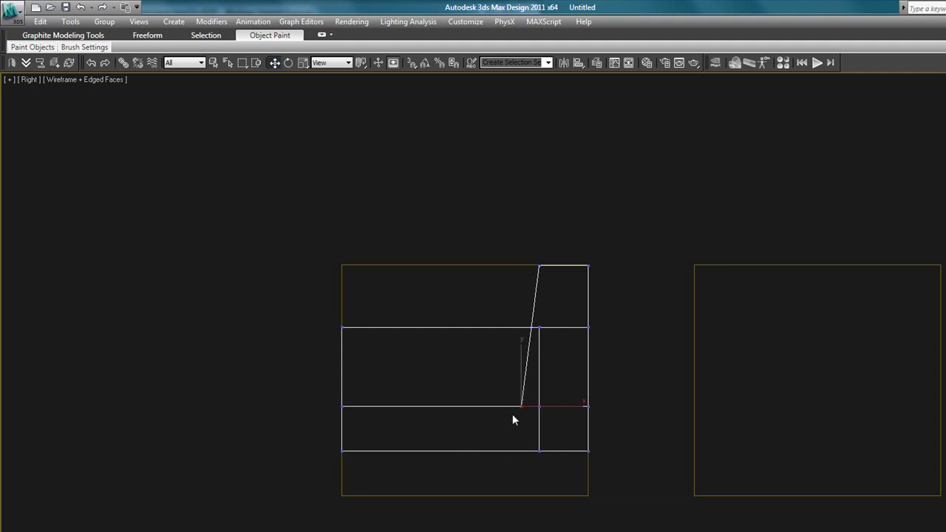
scroll(510, 418, "down", 4)
middle_click_drag(497, 427, 614, 468, "alt")
key("F3")
scroll(437, 437, "up", 8)
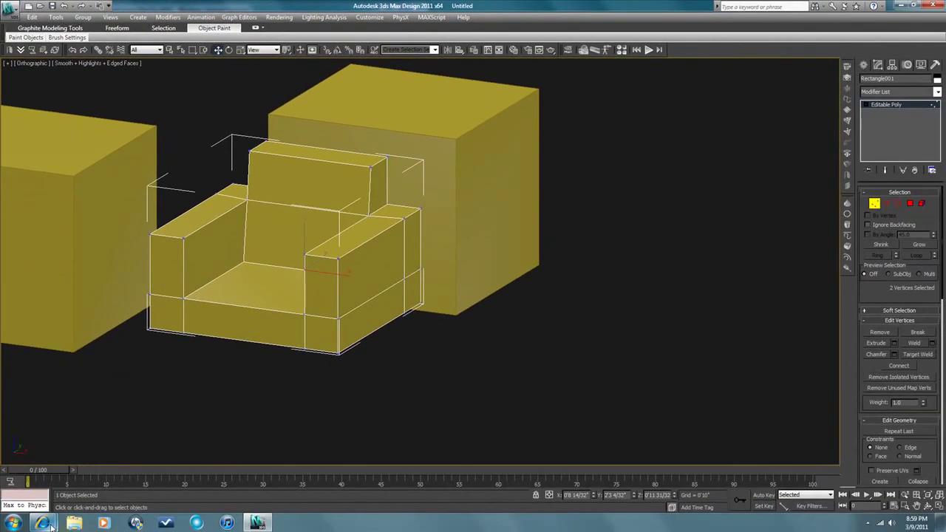
Switch to the product photo viewer in Internet Explorer and compare the side and front photos with the model
mouse_move(50, 527)
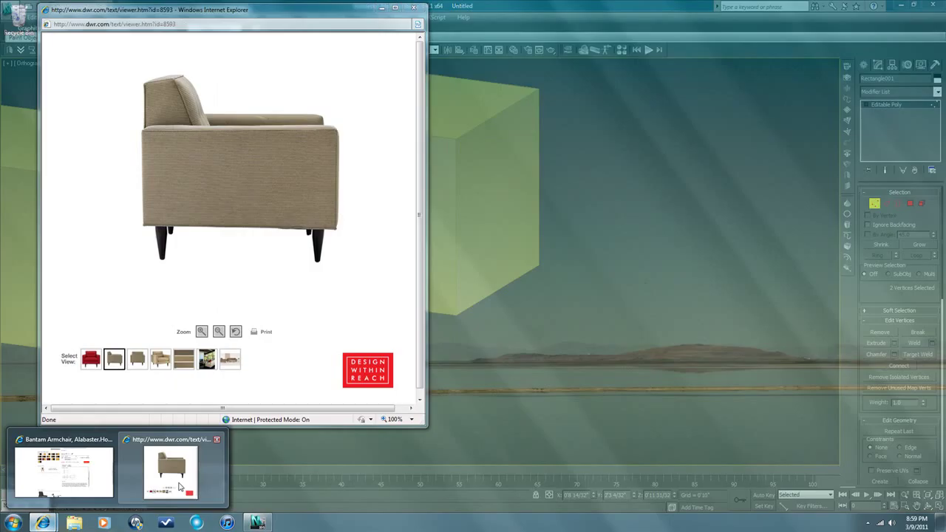
left_click(179, 486)
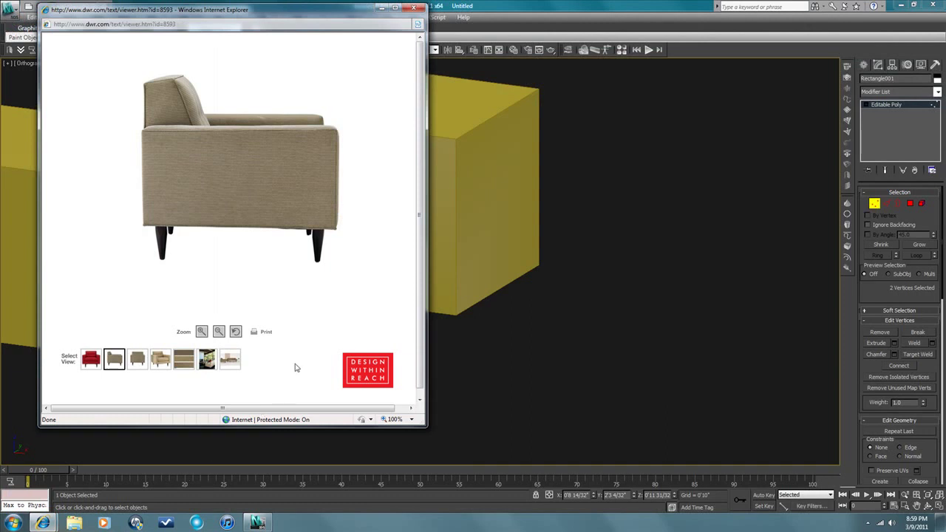
left_click_drag(232, 14, 603, 82)
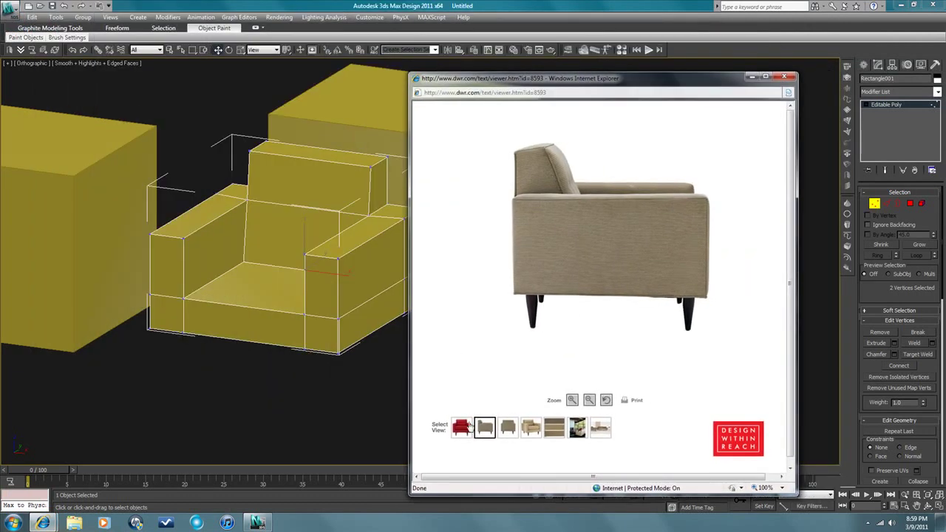
left_click(462, 430)
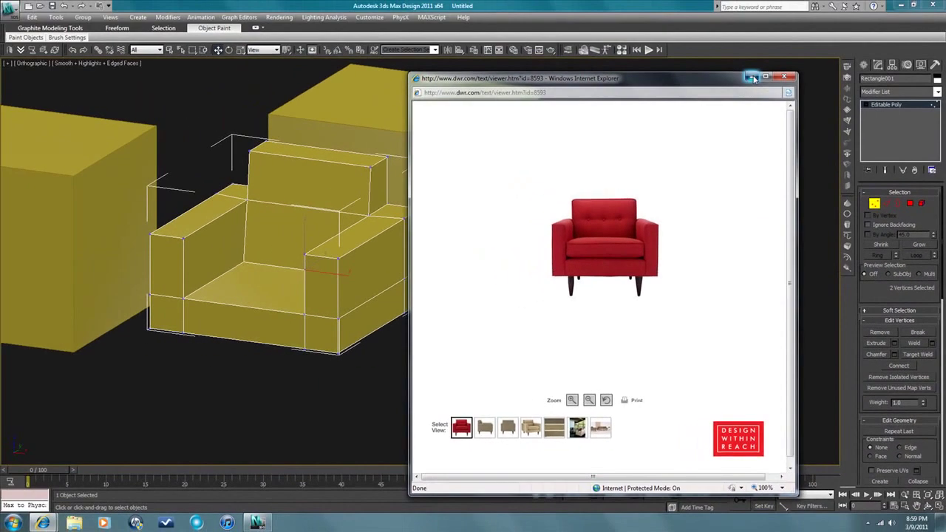
left_click(710, 23)
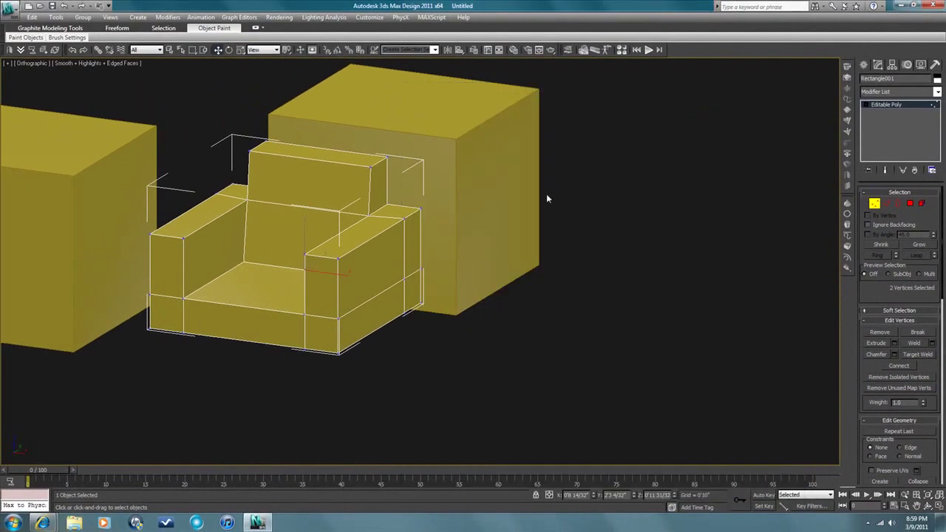
Leave vertex editing, delete both reference blocks and reselect the armchair
middle_click_drag(318, 197, 379, 212)
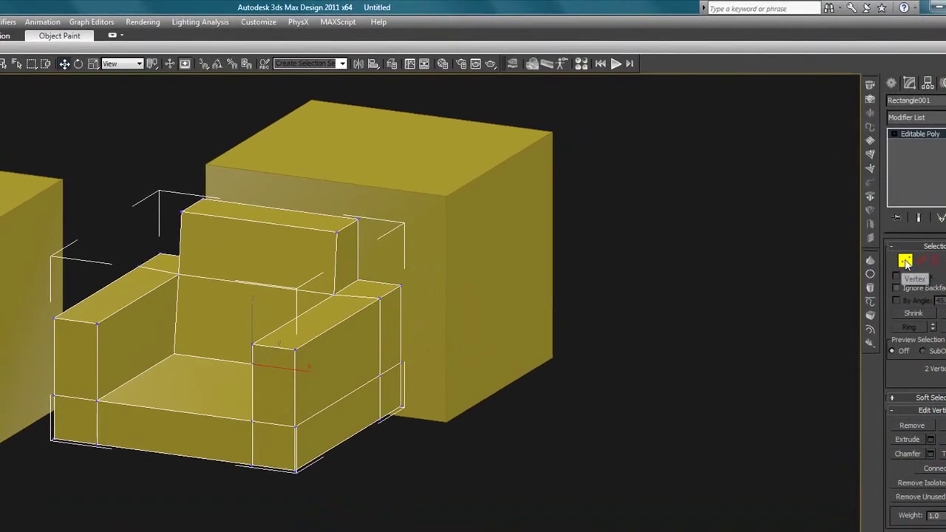
left_click(875, 204)
left_click(652, 206)
left_click_drag(596, 249, 502, 217)
key("Delete")
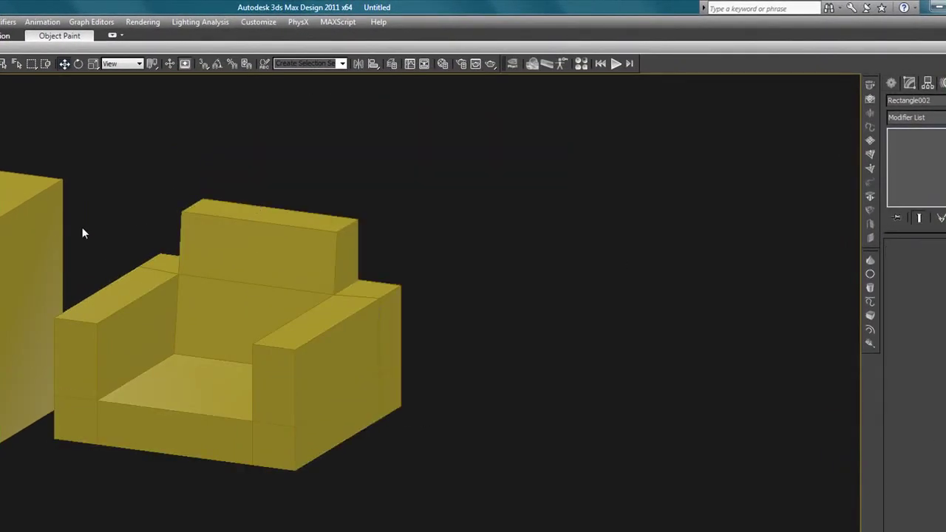
left_click(41, 221)
key("Delete")
left_click(283, 247)
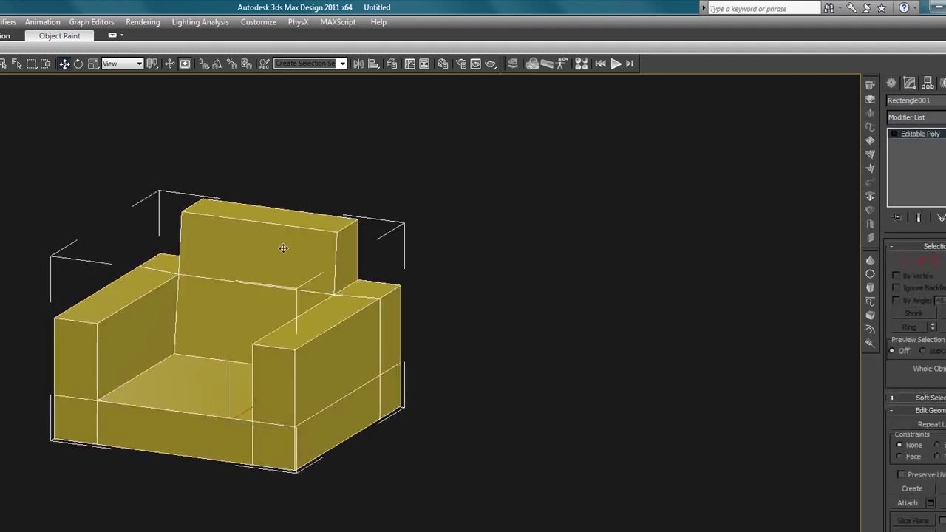
Examine the armchair from the front and from above to judge the divisions across its middle section
key("f")
scroll(373, 255, "down", 5)
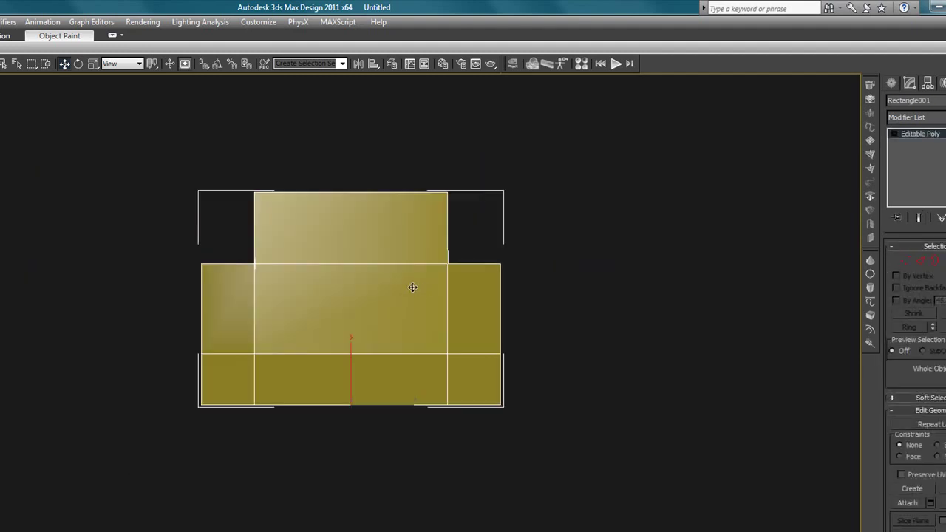
key("t")
middle_click_drag(425, 340, 416, 291, "alt")
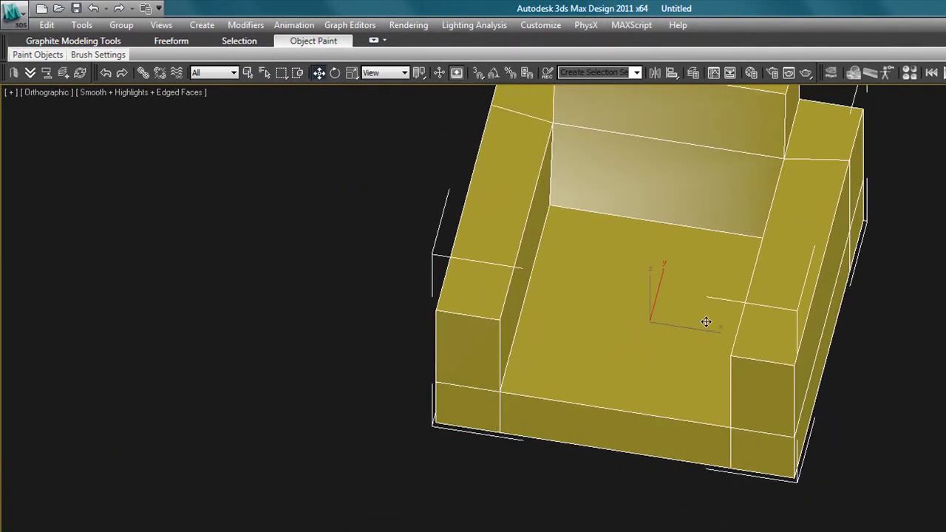
key("f")
scroll(707, 321, "up", 5)
scroll(708, 321, "down", 3)
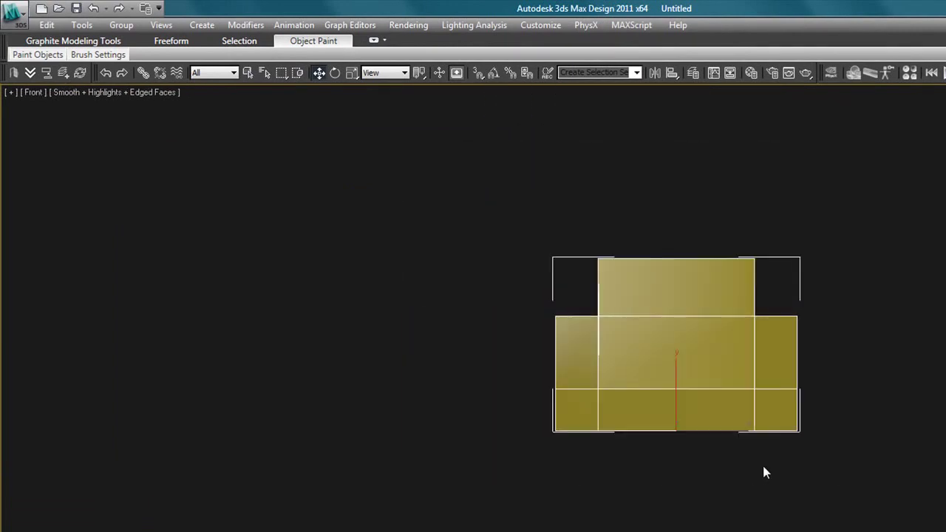
scroll(750, 468, "up", 2)
scroll(765, 465, "up", 2)
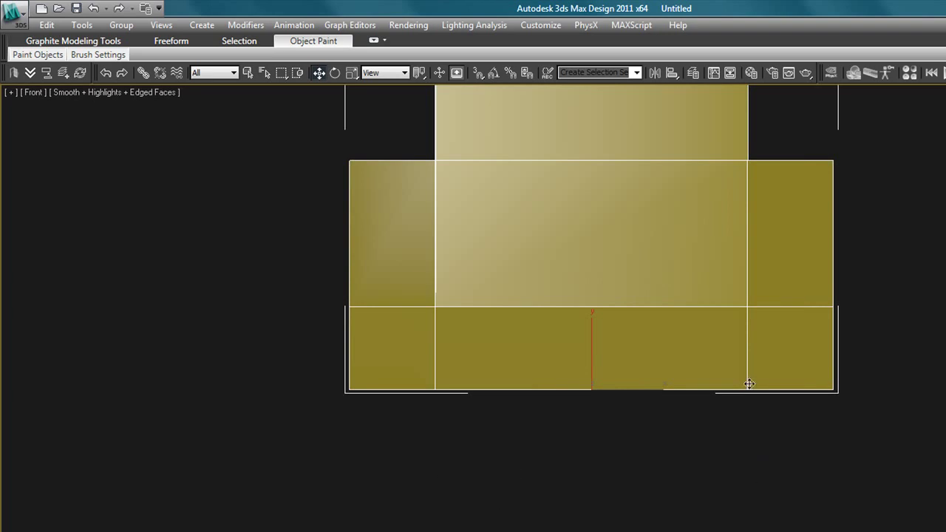
scroll(688, 367, "down", 3)
scroll(680, 443, "down", 2)
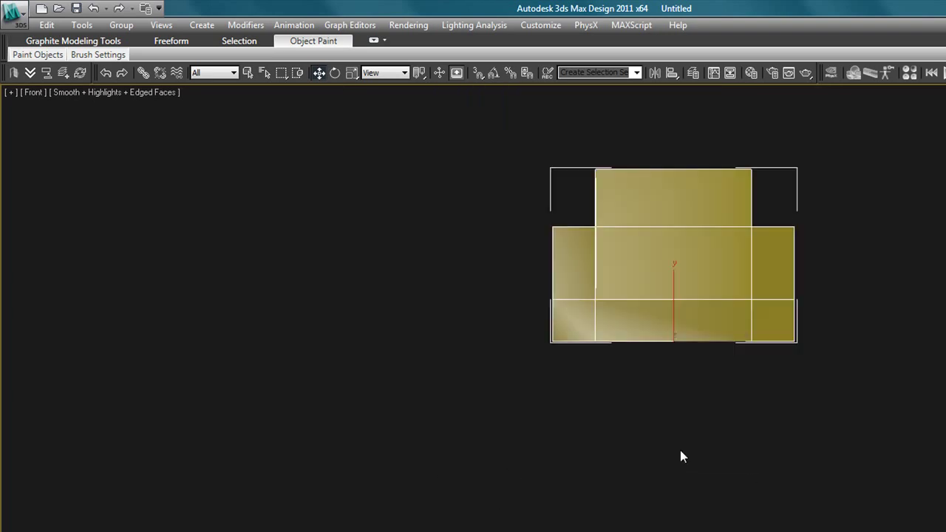
In wireframe, select all the horizontal edges that span the seat and backrest between the two arms
key("F3")
scroll(681, 363, "up", 5)
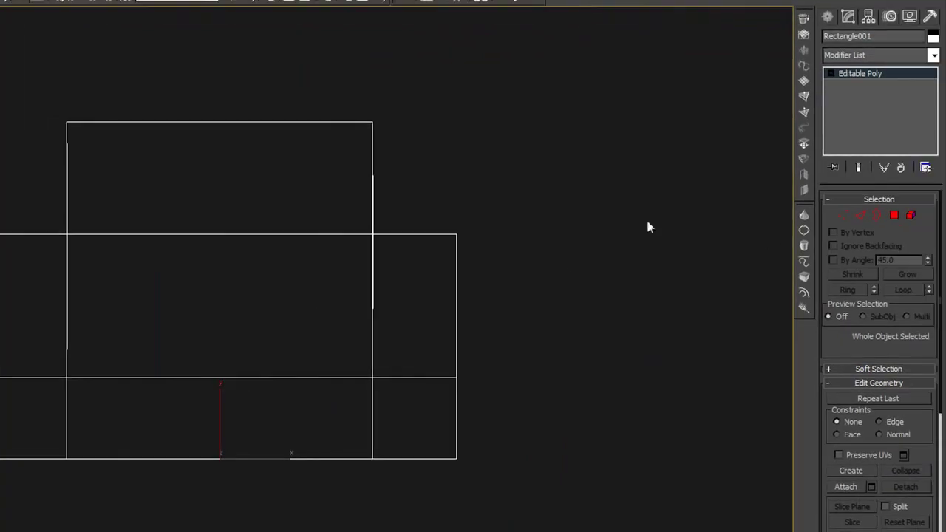
left_click(860, 215)
left_click(384, 377)
left_click_drag(234, 493, 176, 67)
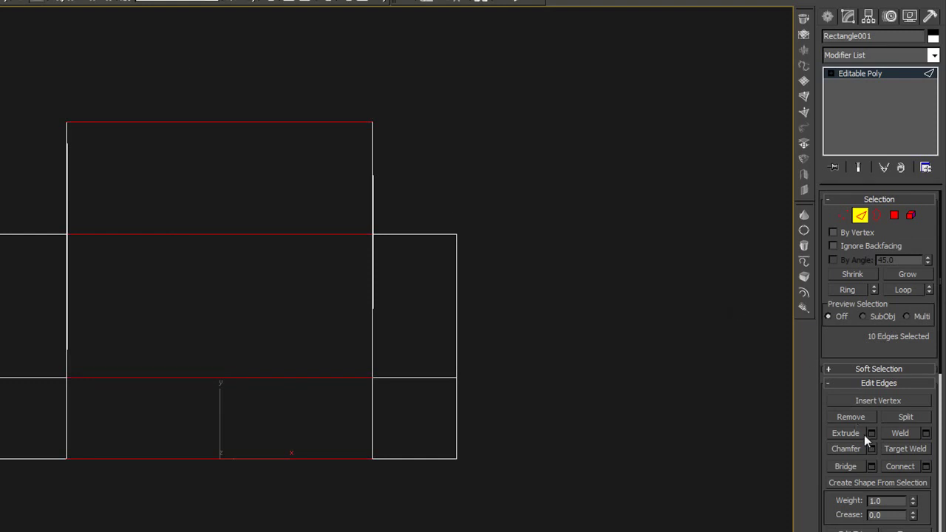
Connect the selected edges with 3 segments, setting both pinch and slide to 0
left_click(927, 468)
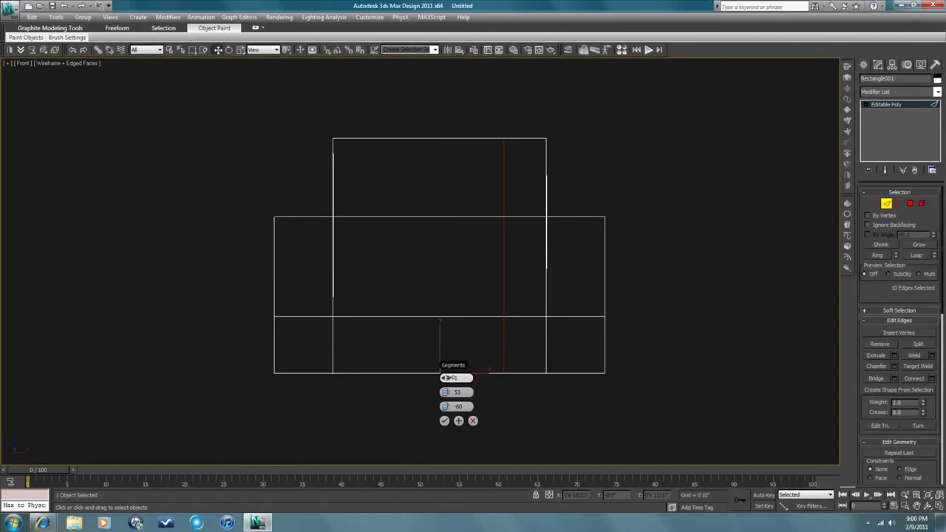
left_click_drag(449, 378, 449, 375)
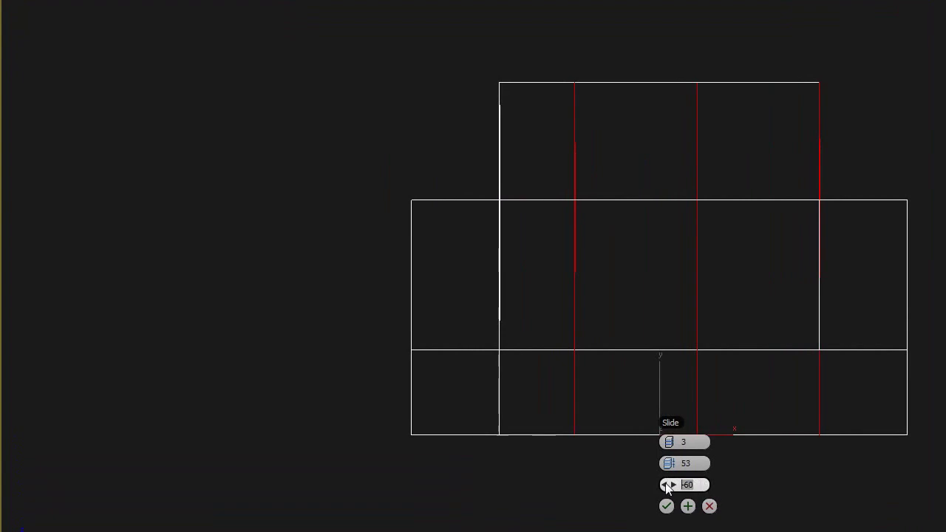
right_click(667, 486)
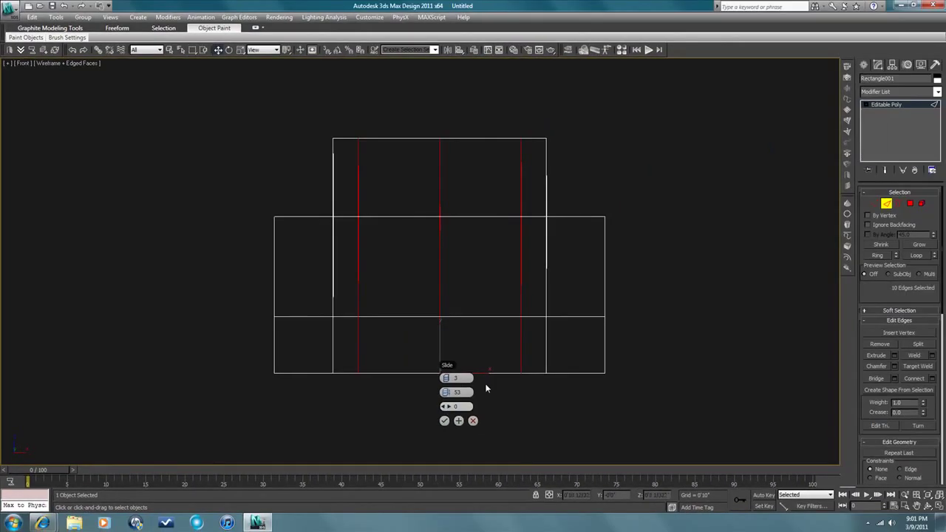
left_click_drag(462, 397, 437, 397)
right_click(437, 395)
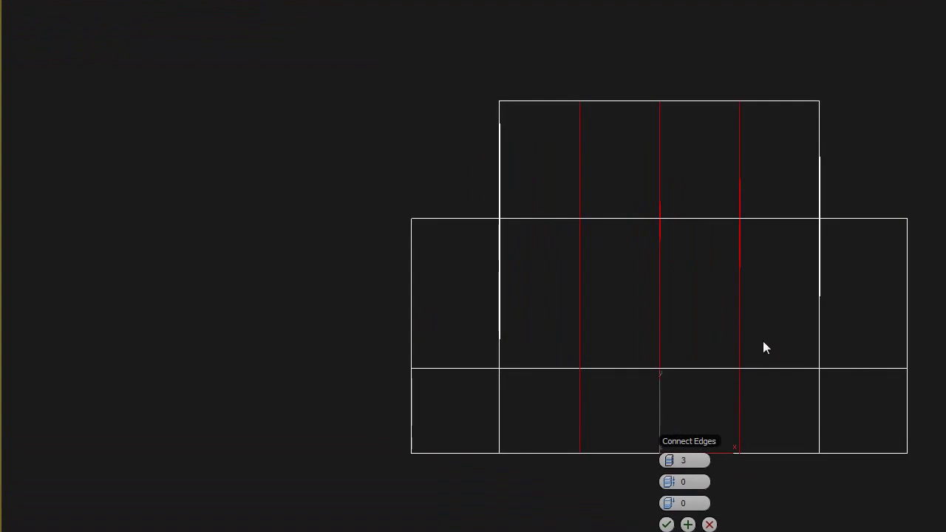
Compare the previewed divisions in a shaded angled view with the front product photo in Internet Explorer, and accept the edge connection in 3ds Max
middle_click_drag(625, 373, 581, 389, "alt")
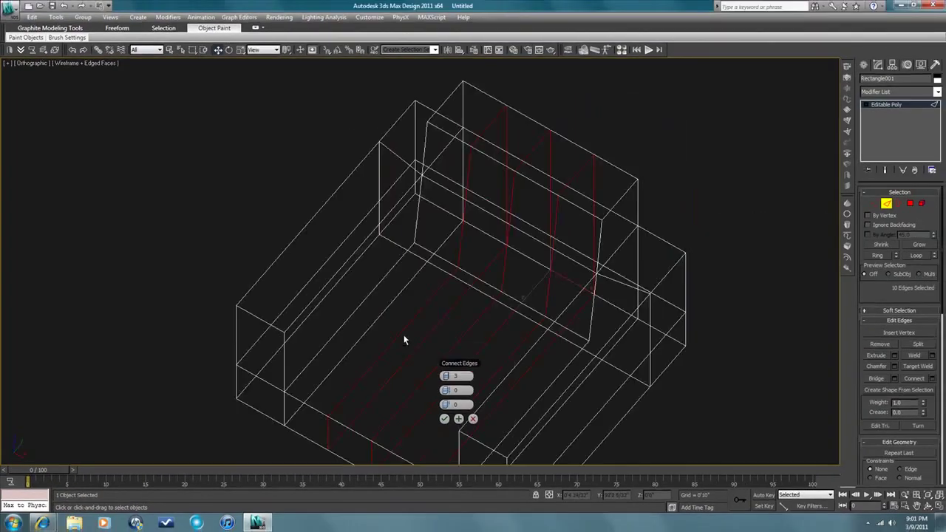
scroll(476, 327, "up", 3)
scroll(481, 337, "down", 5)
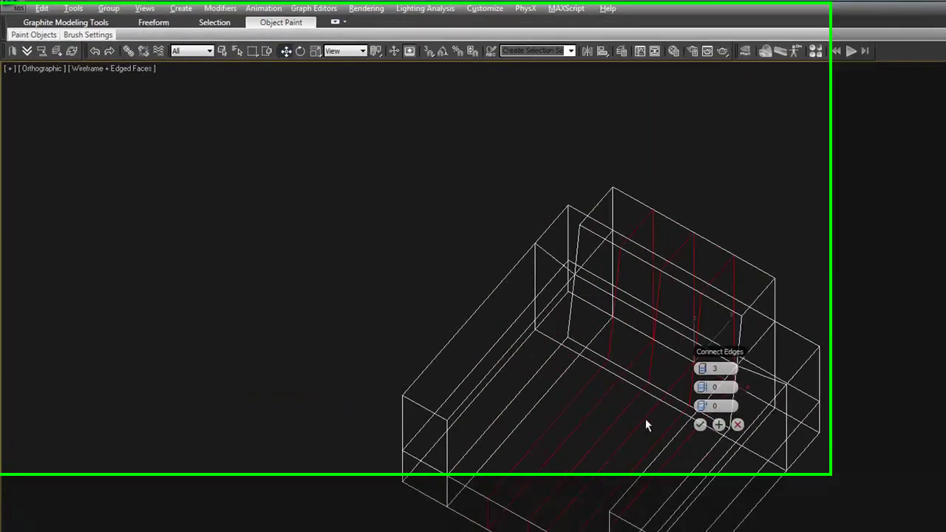
middle_click_drag(653, 417, 632, 405, "alt")
key("F3")
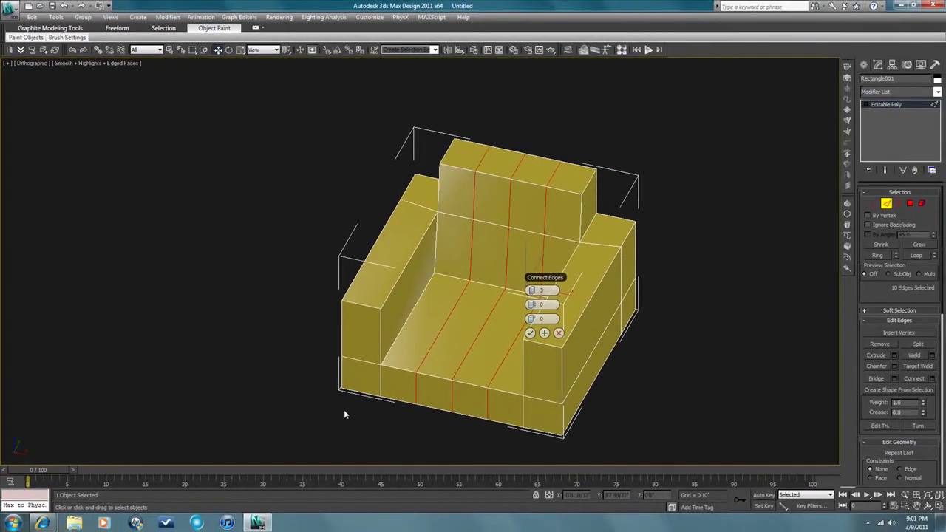
mouse_move(43, 523)
left_click(168, 482)
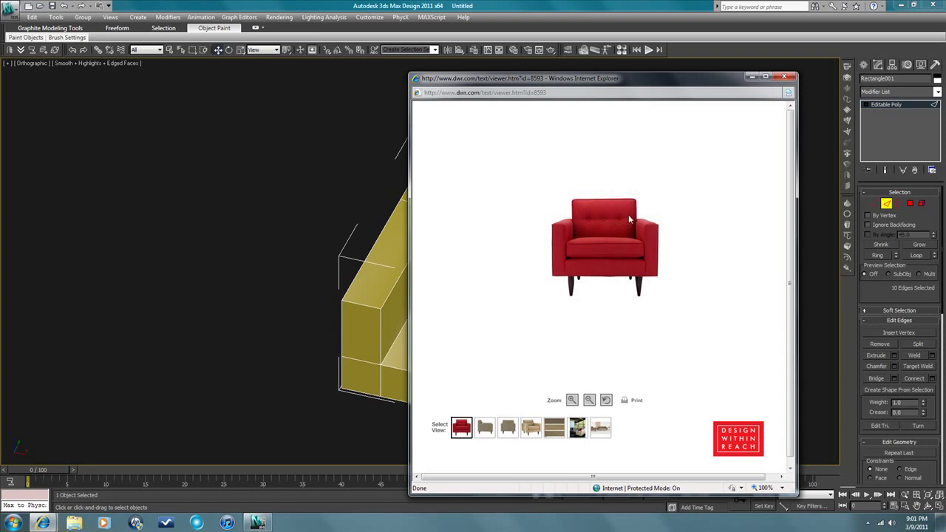
left_click(752, 76)
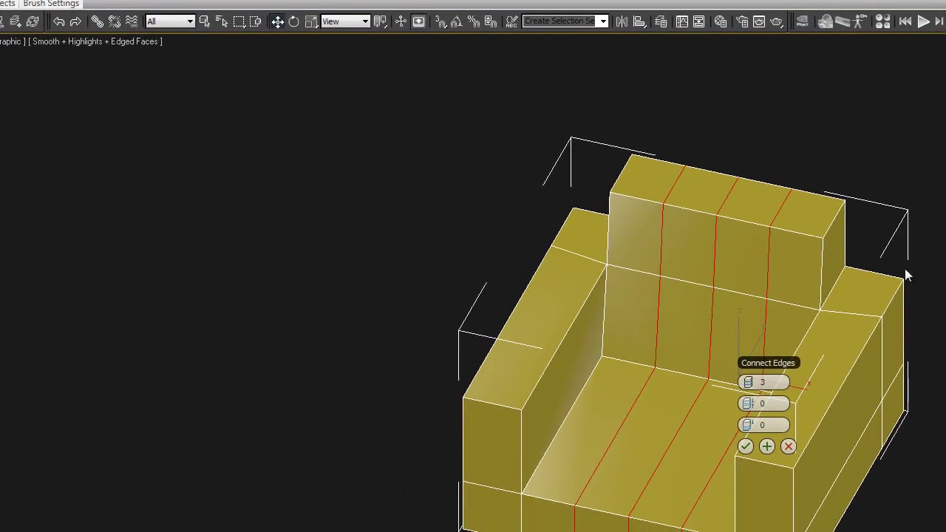
left_click(745, 446)
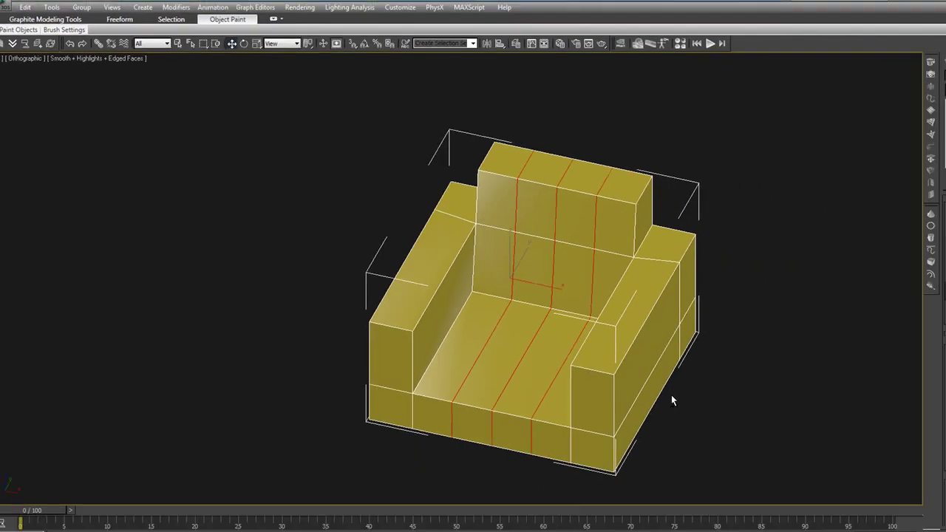
Examine the new vertical divisions on the armchair's seat, front and back from several angles, and clear the edge selection
middle_click_drag(945, 531, 870, 501, "alt")
middle_click_drag(615, 366, 592, 394, "alt")
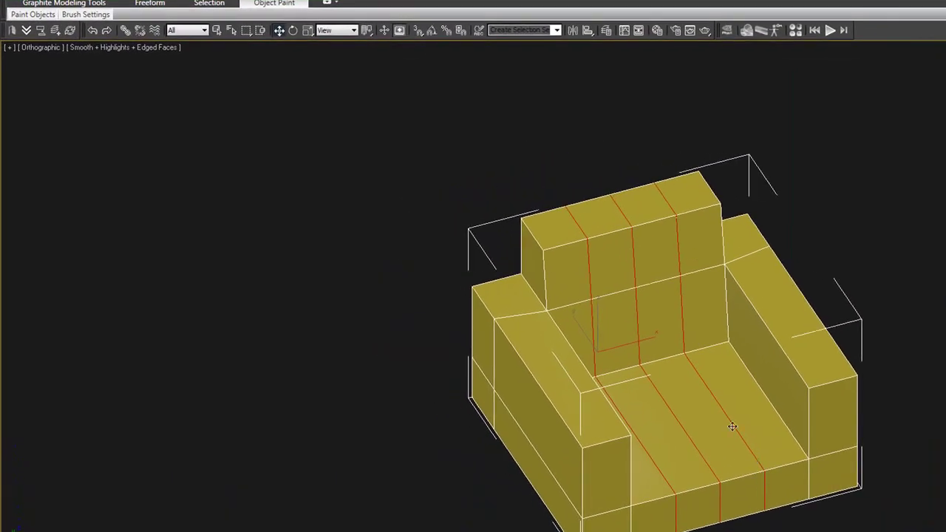
middle_click_drag(667, 323, 812, 325, "alt")
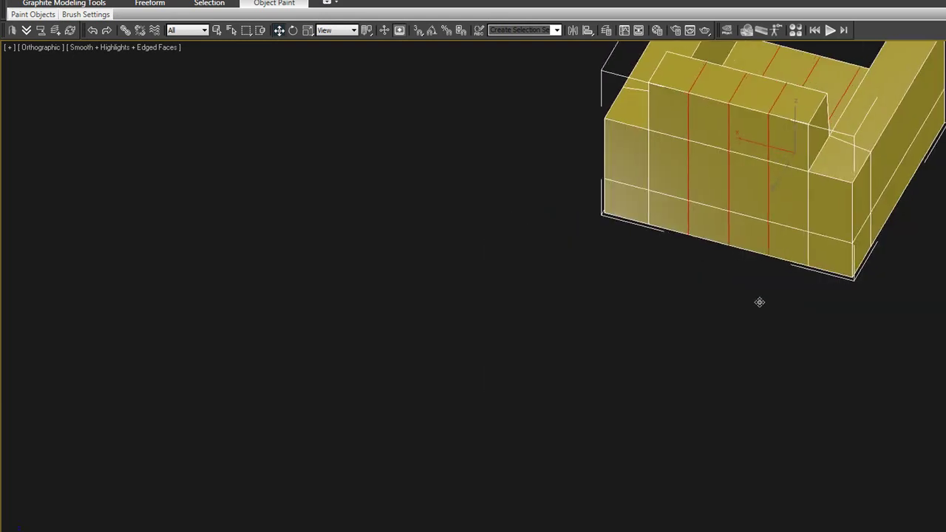
middle_click_drag(759, 302, 728, 301, "alt")
key("z")
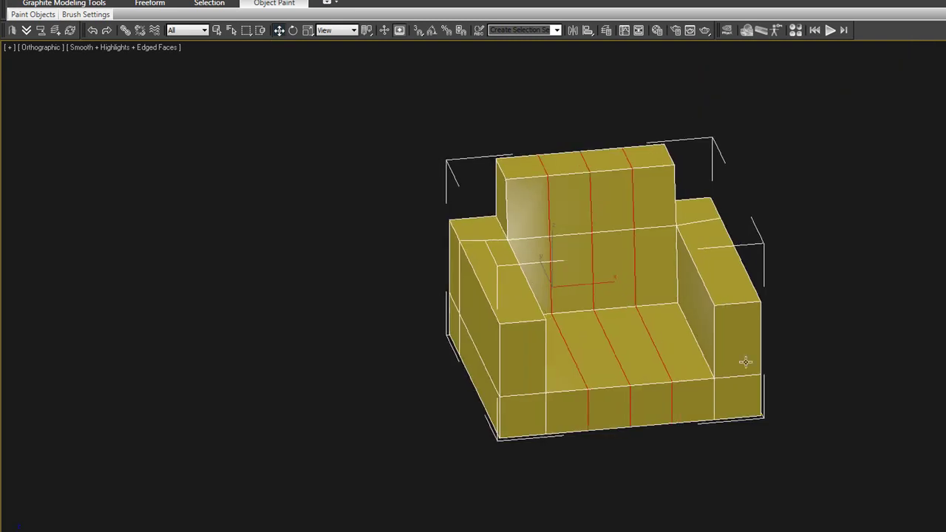
scroll(791, 362, "up", 3)
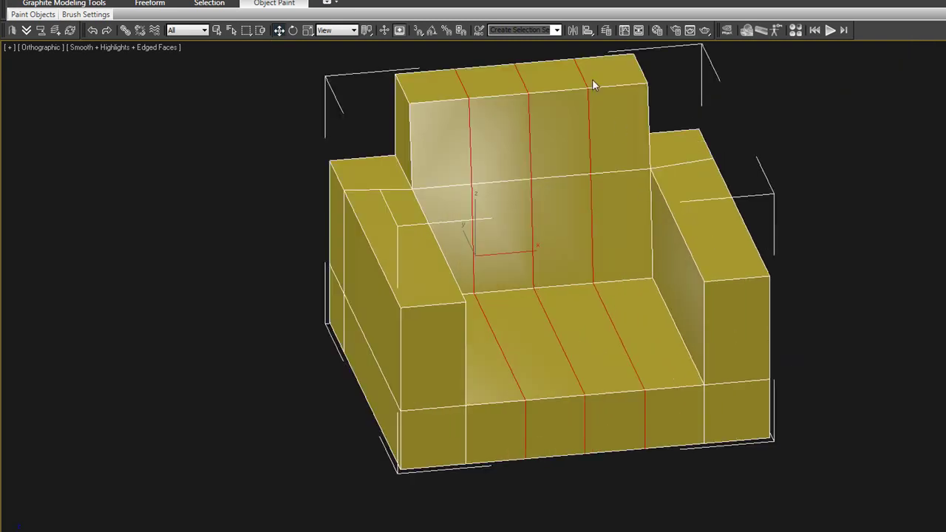
left_click(744, 167)
scroll(595, 258, "down", 3)
middle_click_drag(584, 332, 584, 354)
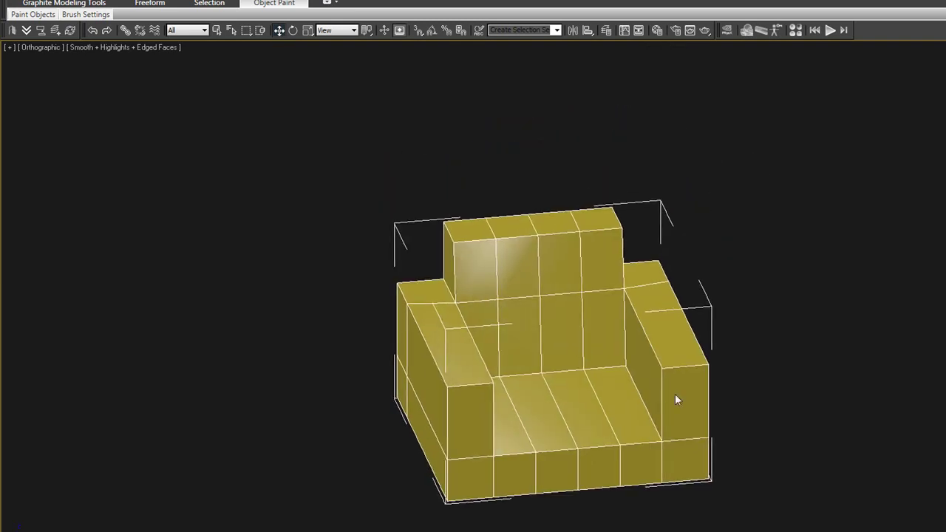
scroll(679, 395, "up", 2)
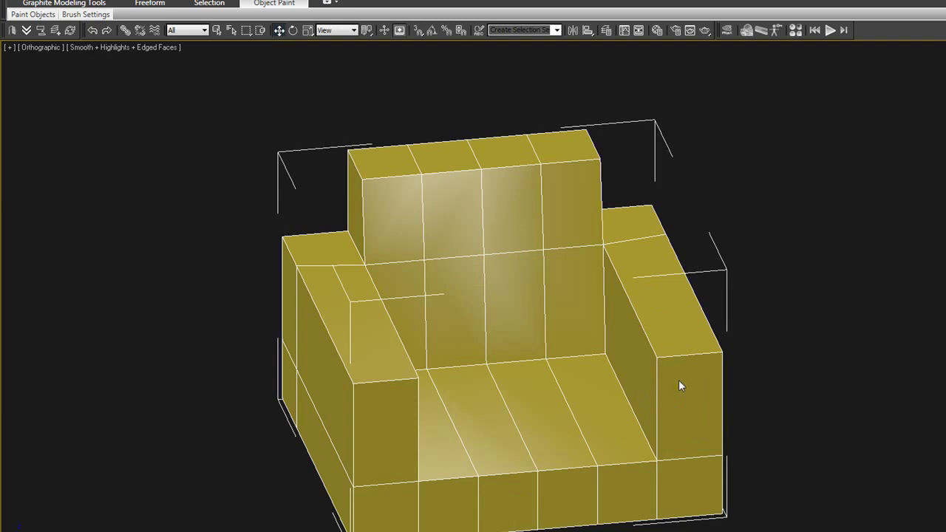
scroll(679, 380, "down", 2)
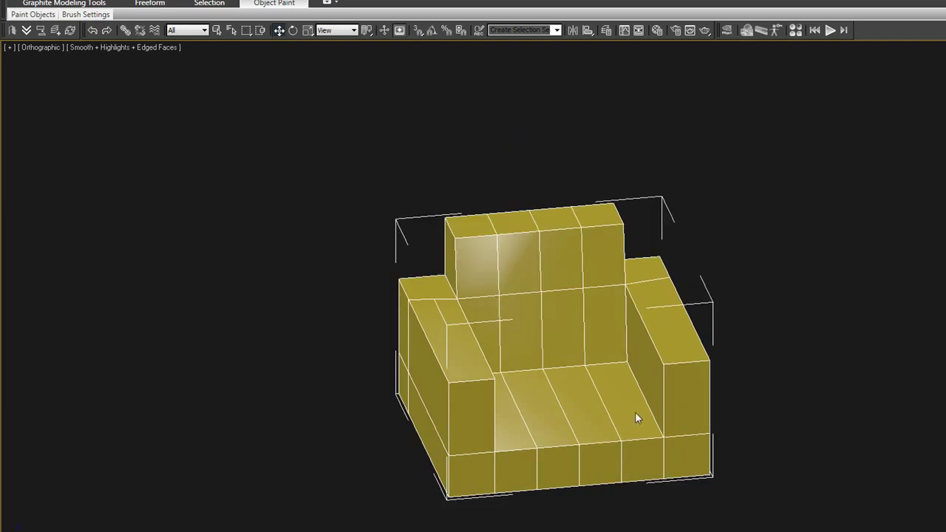